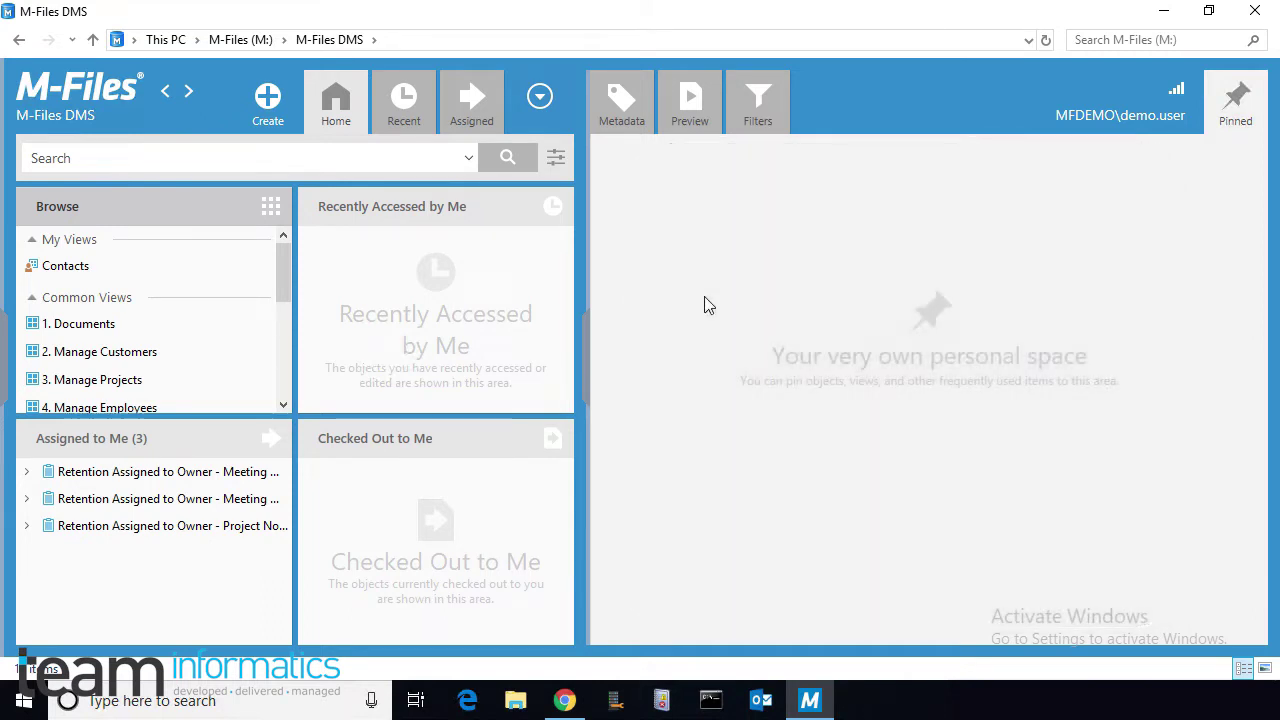
Step: Show the Production supervisor's metadata in Manage Employees, briefly expanding and collapsing his four employees
drag(284, 280, 285, 304)
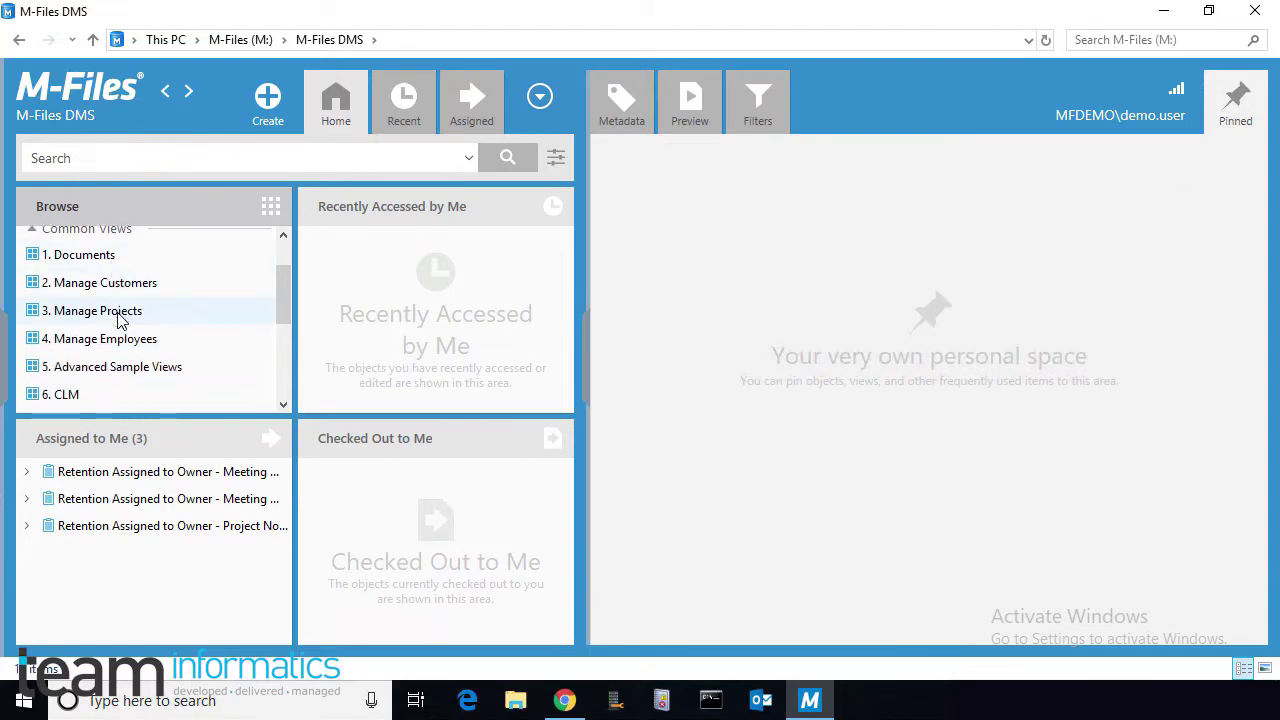
click(119, 343)
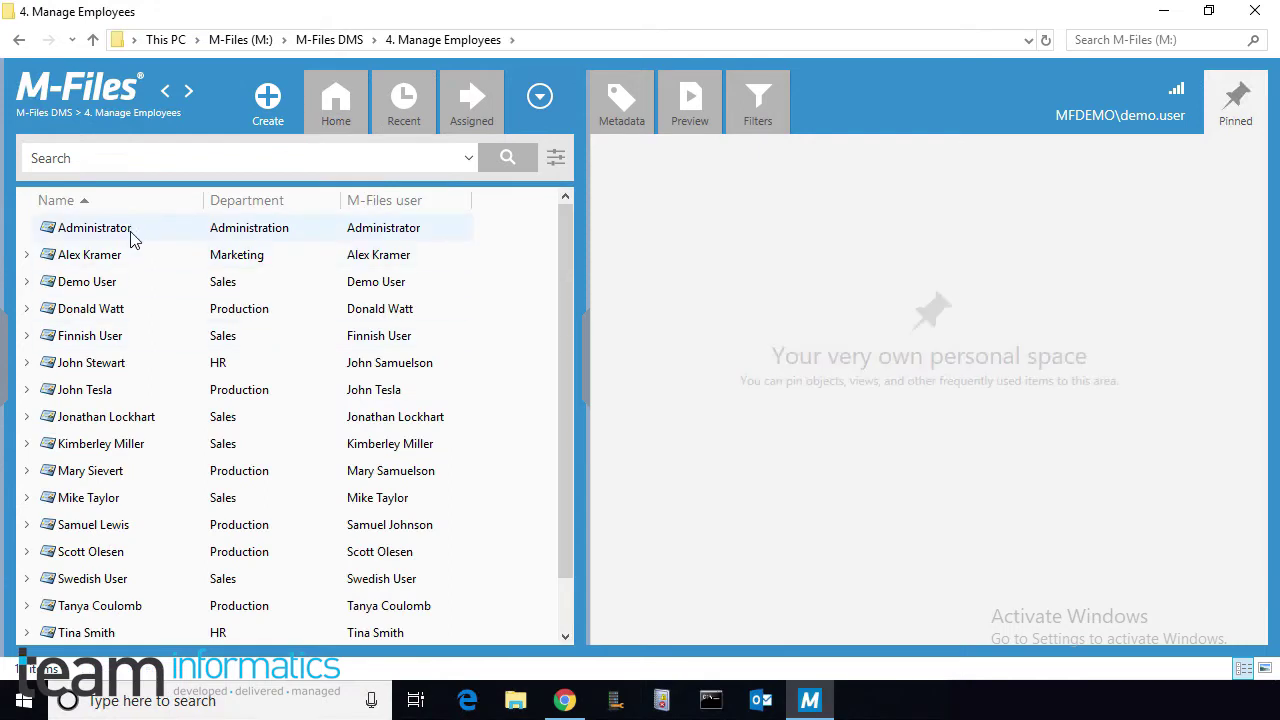
click(123, 316)
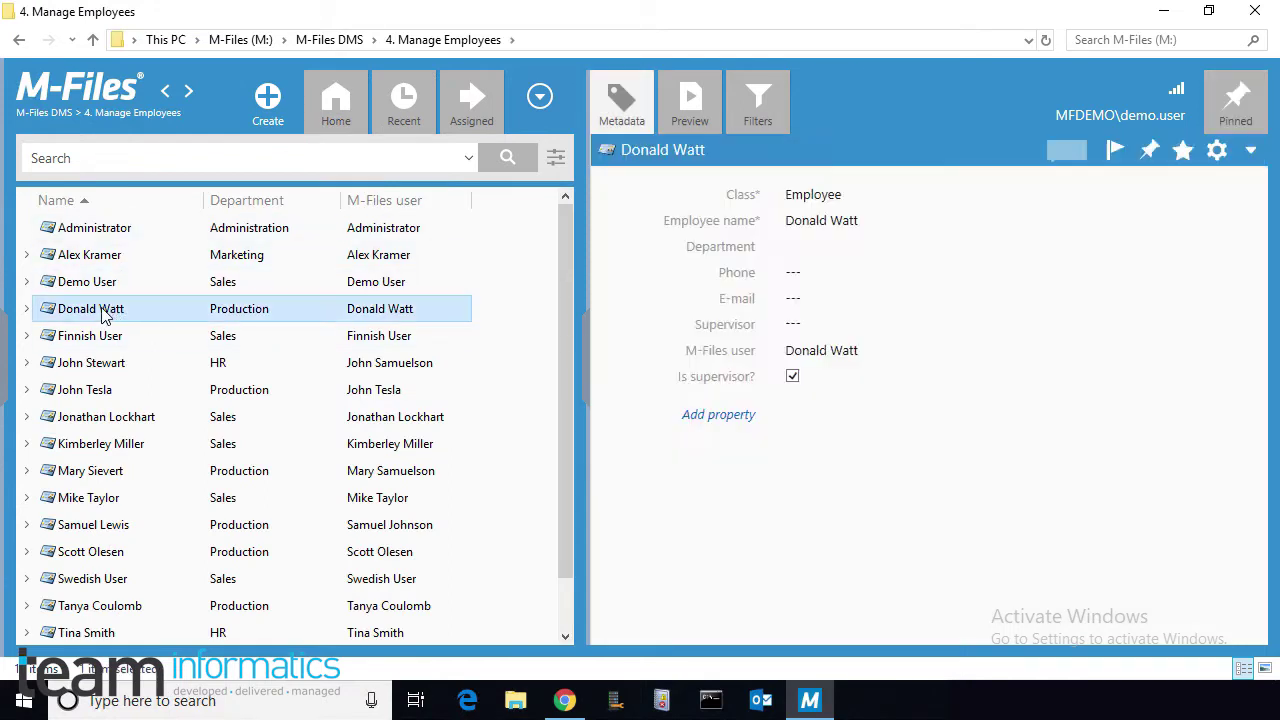
click(27, 309)
click(43, 337)
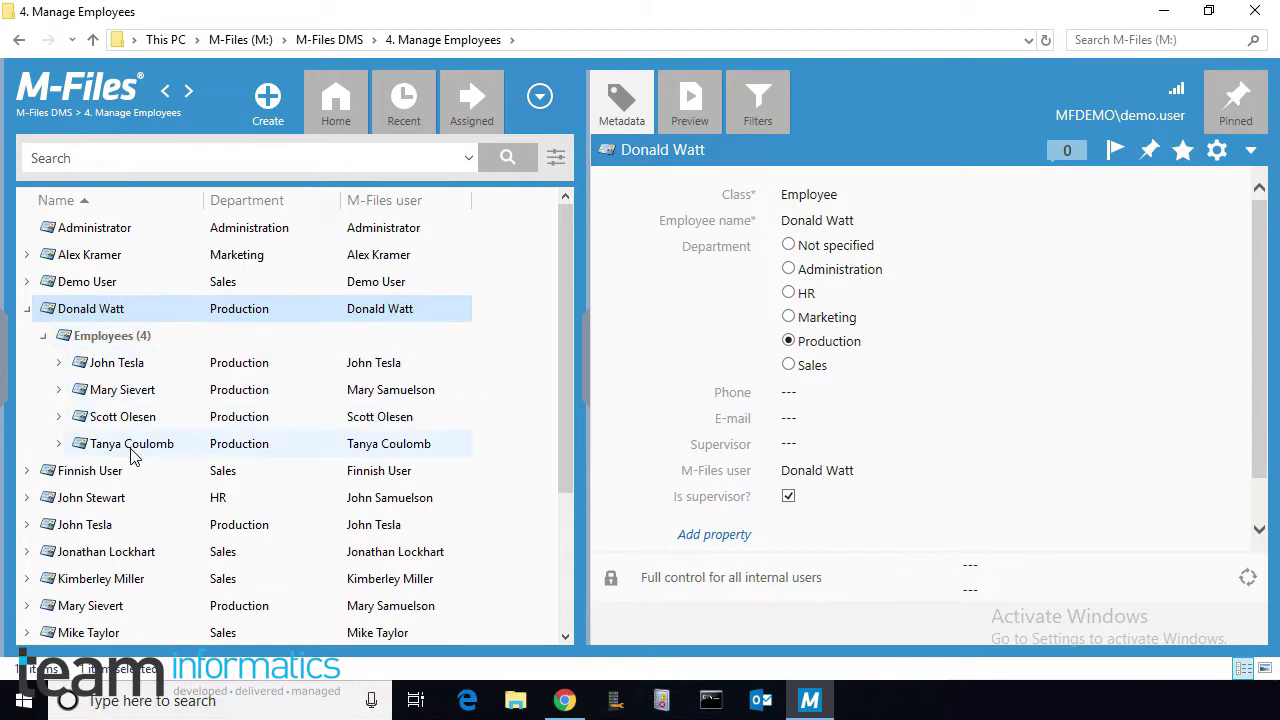
click(27, 311)
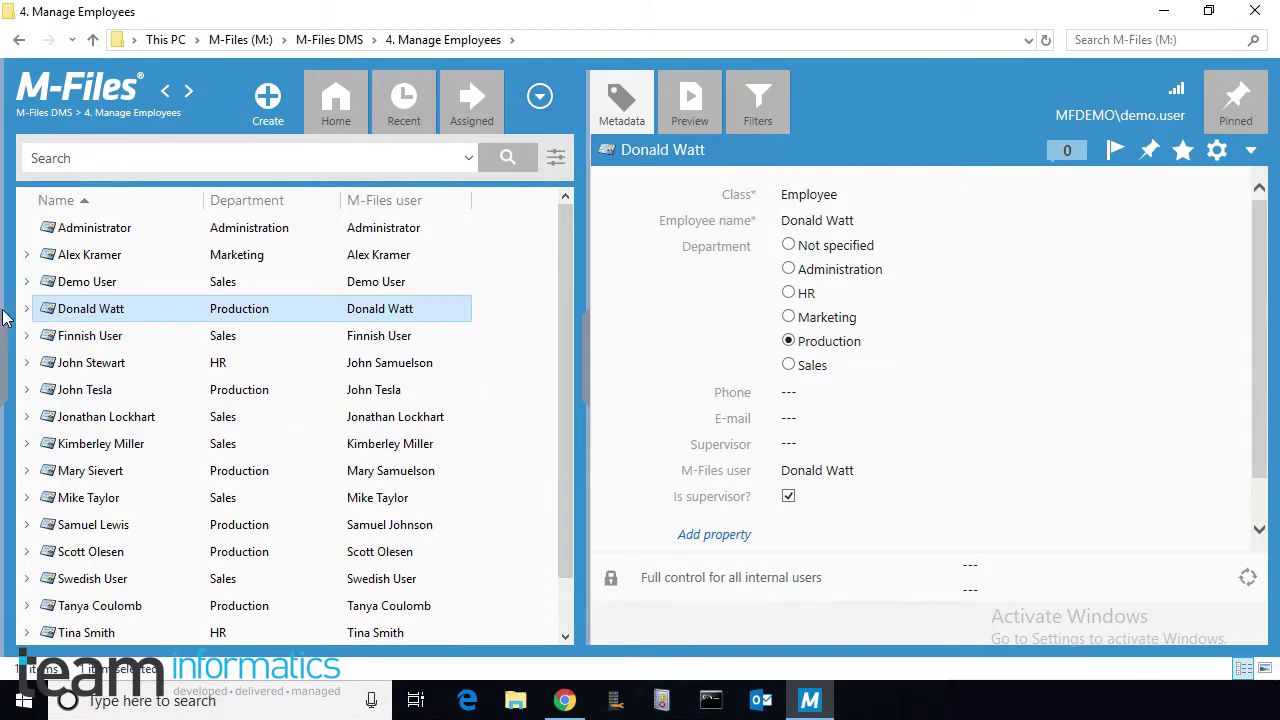
Step: Start the Human Resources On Boarding form in frevvo
click(563, 703)
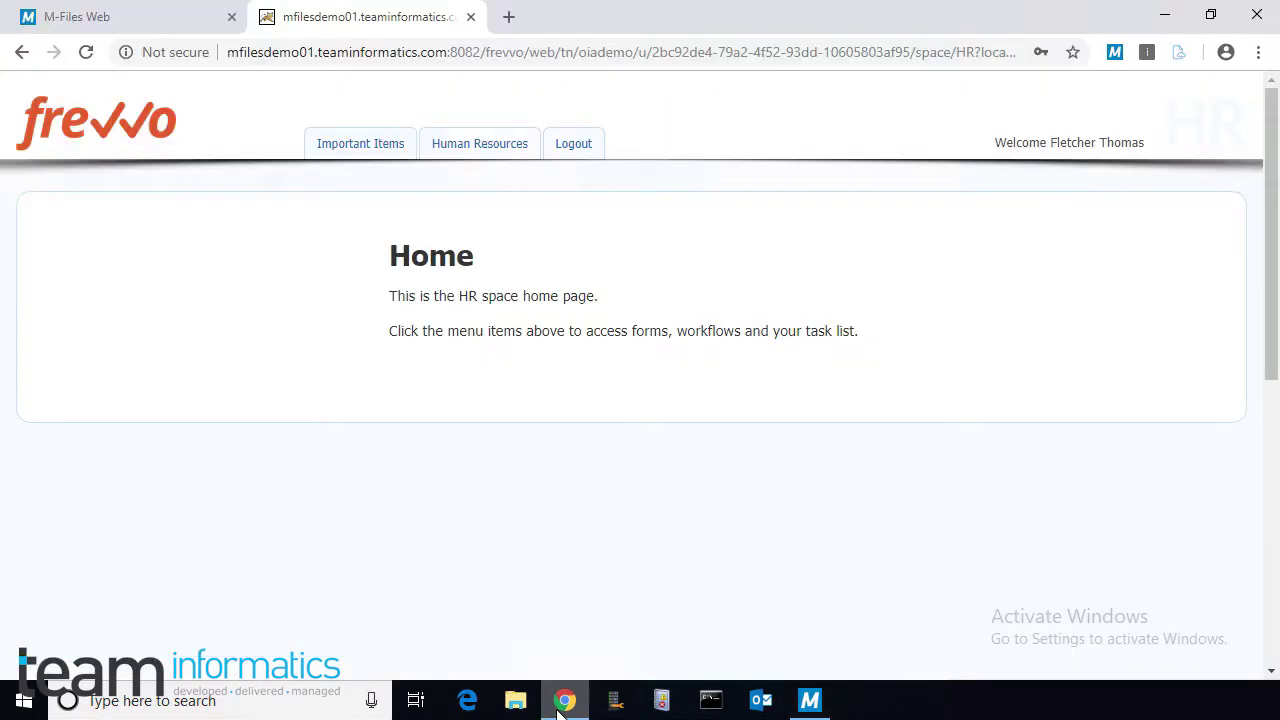
mouse_move(471, 143)
click(473, 180)
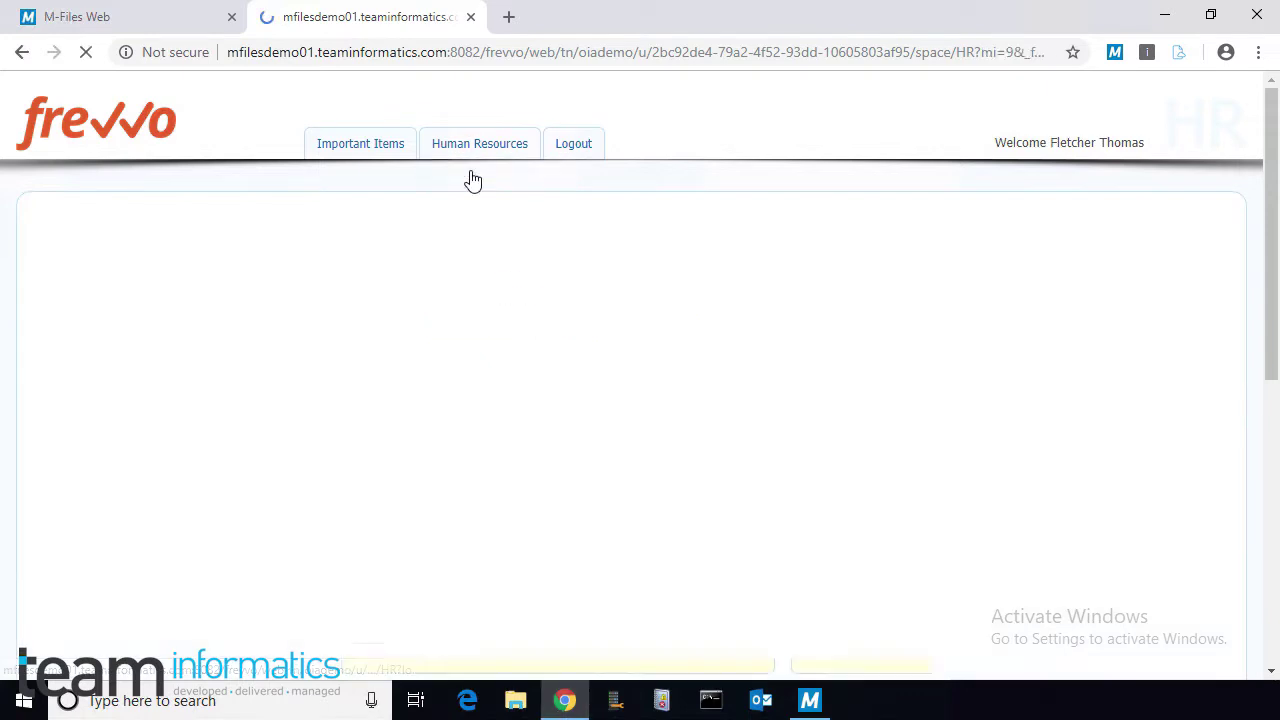
drag(1266, 223, 1263, 352)
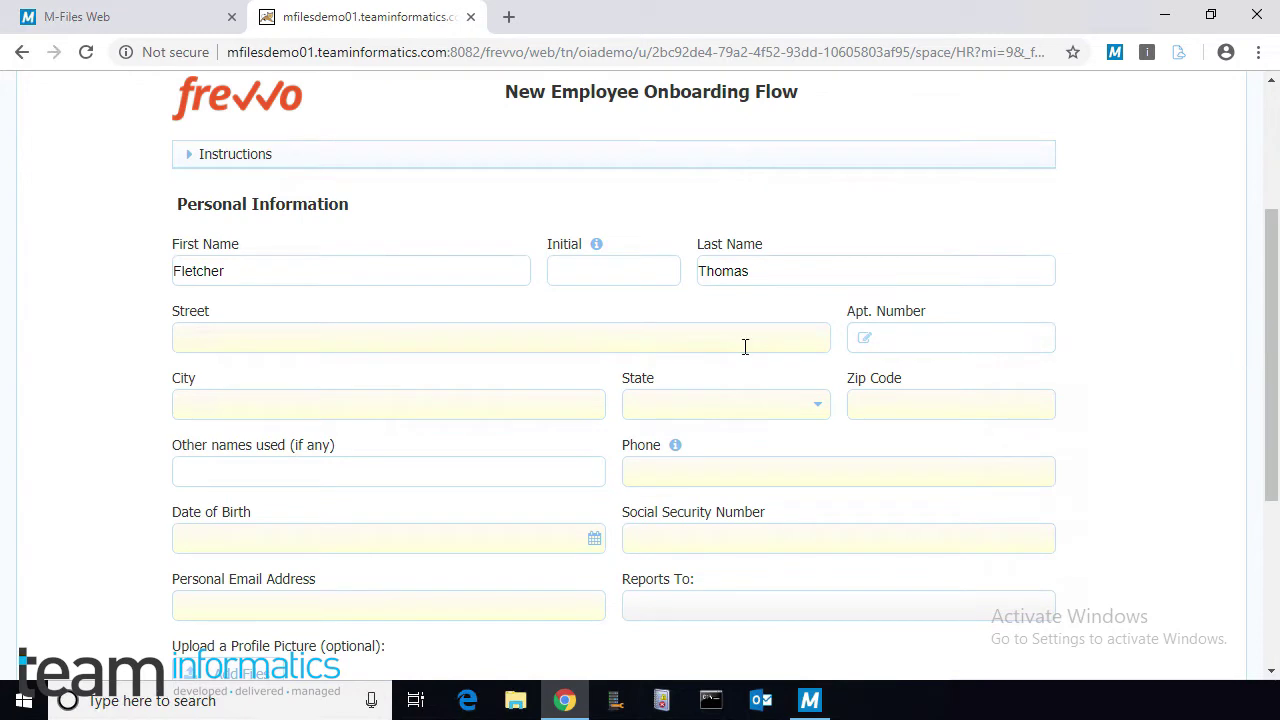
Step: Fill in the new hire's street address, apartment number, city, state OH and zip code
click(229, 338)
text(123 Happy Street)
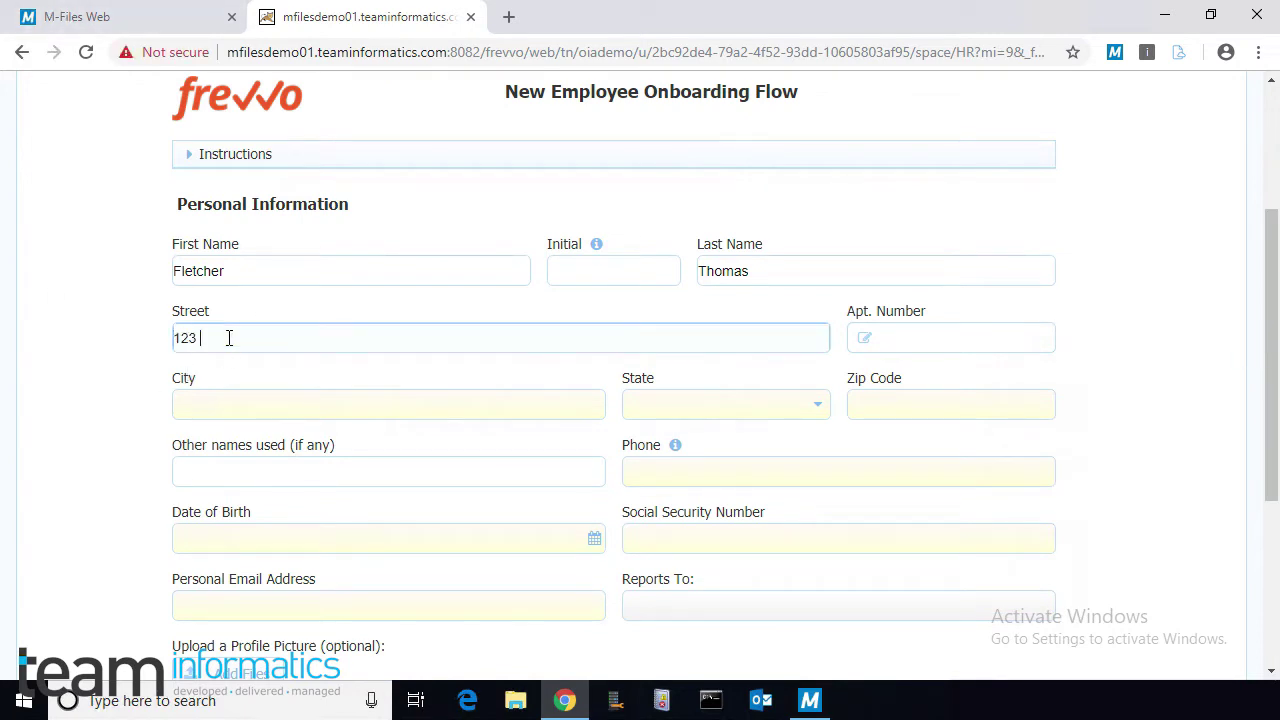
key(Tab)
text(1234)
key(Tab)
text(Cleveland)
key(Tab)
click(659, 410)
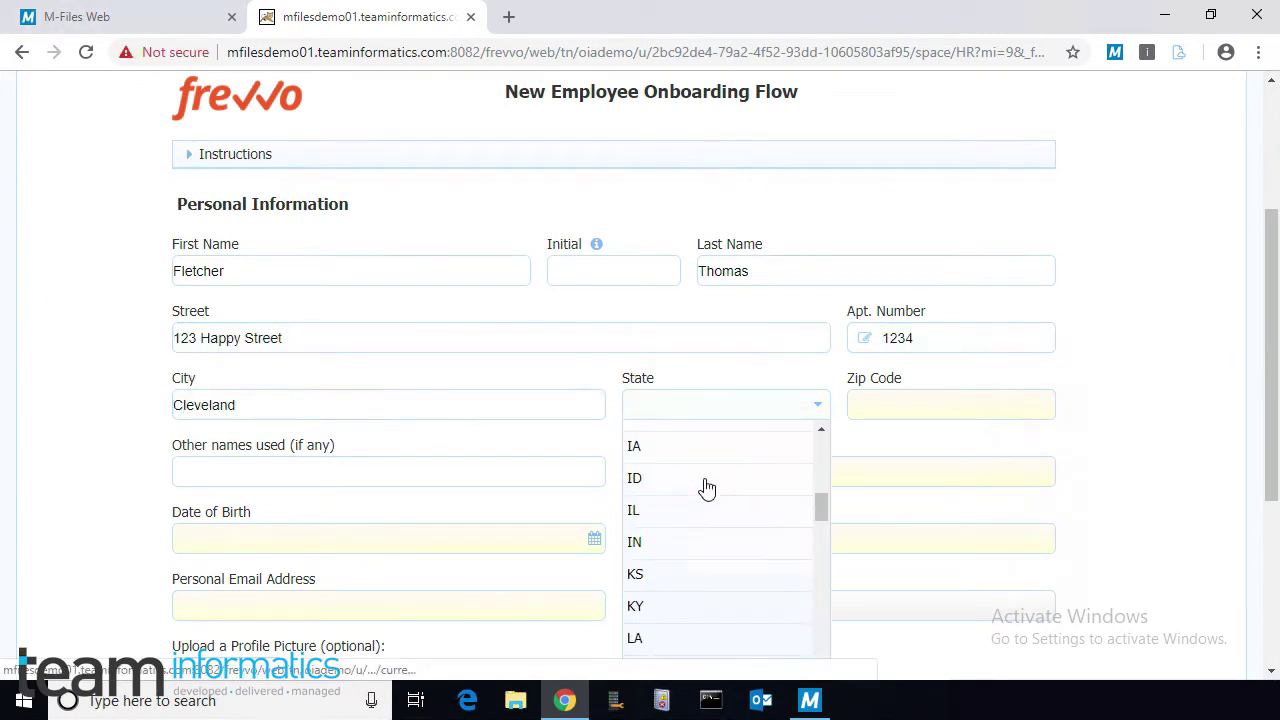
scroll(706, 489, down, 3)
click(677, 547)
click(880, 406)
text(90210)
key(Tab)
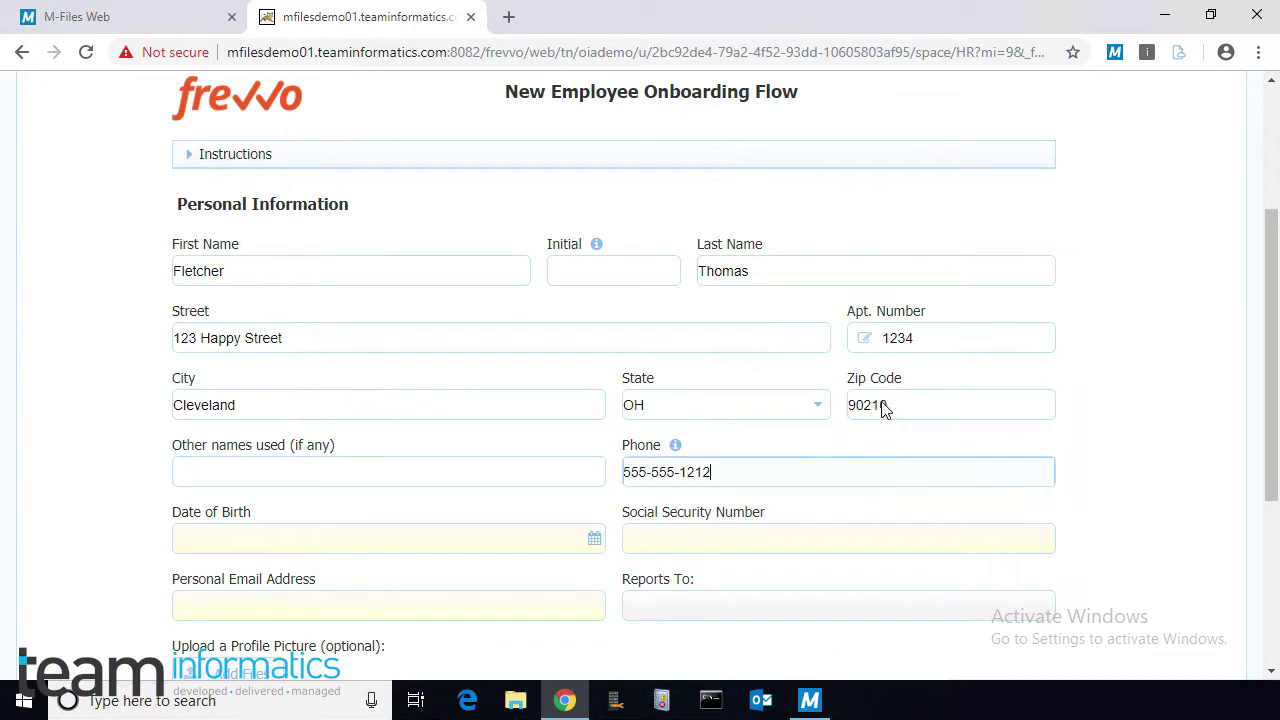
Step: Enter the date of birth, Social Security Number and personal email, then continue
click(594, 538)
click(706, 546)
scroll(703, 643, down, 1)
scroll(697, 571, up, 2)
click(652, 543)
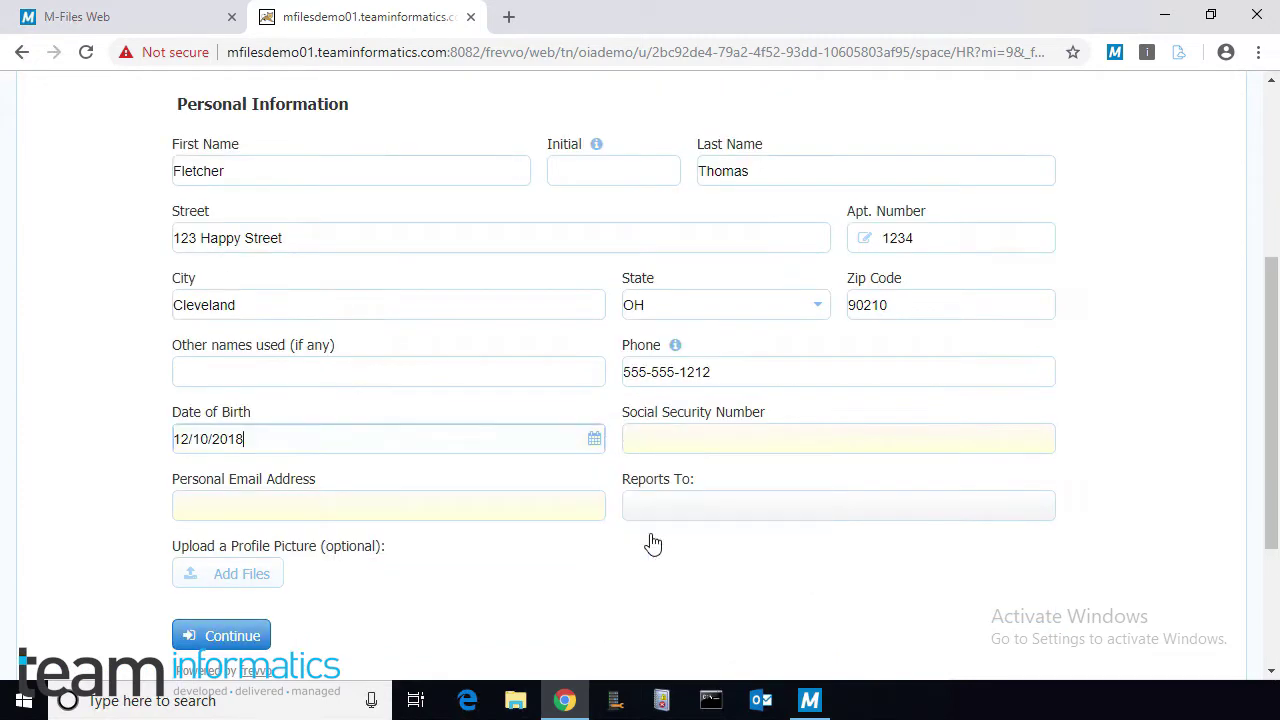
click(675, 436)
text(555-55-5555)
key(Tab)
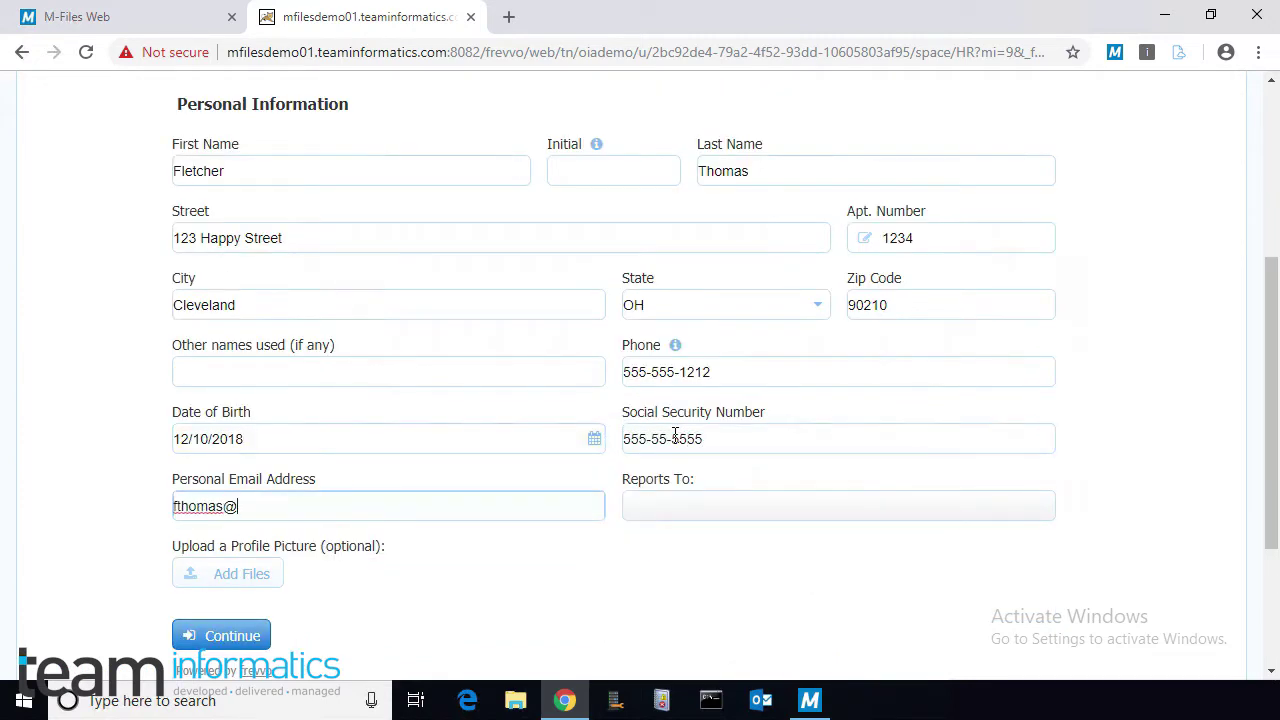
click(221, 636)
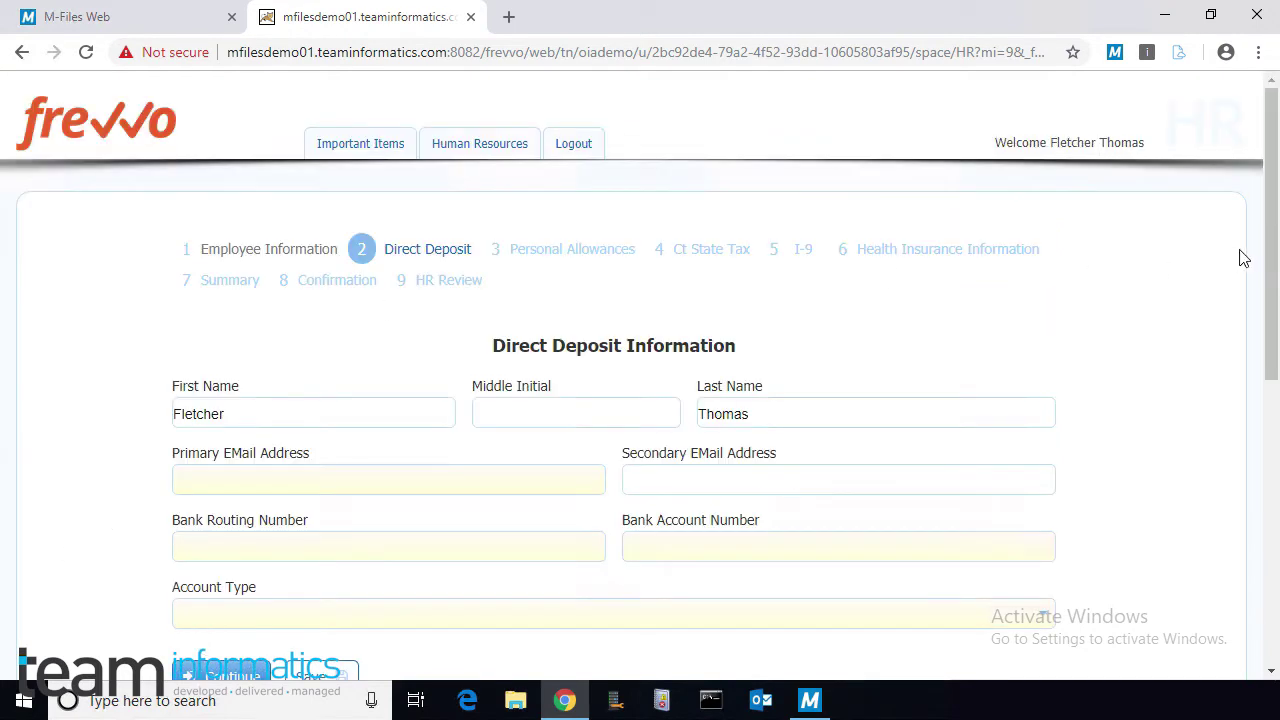
Step: Enter the work email and bank routing and account numbers, choosing Personal Checking
scroll(1271, 258, down, 2)
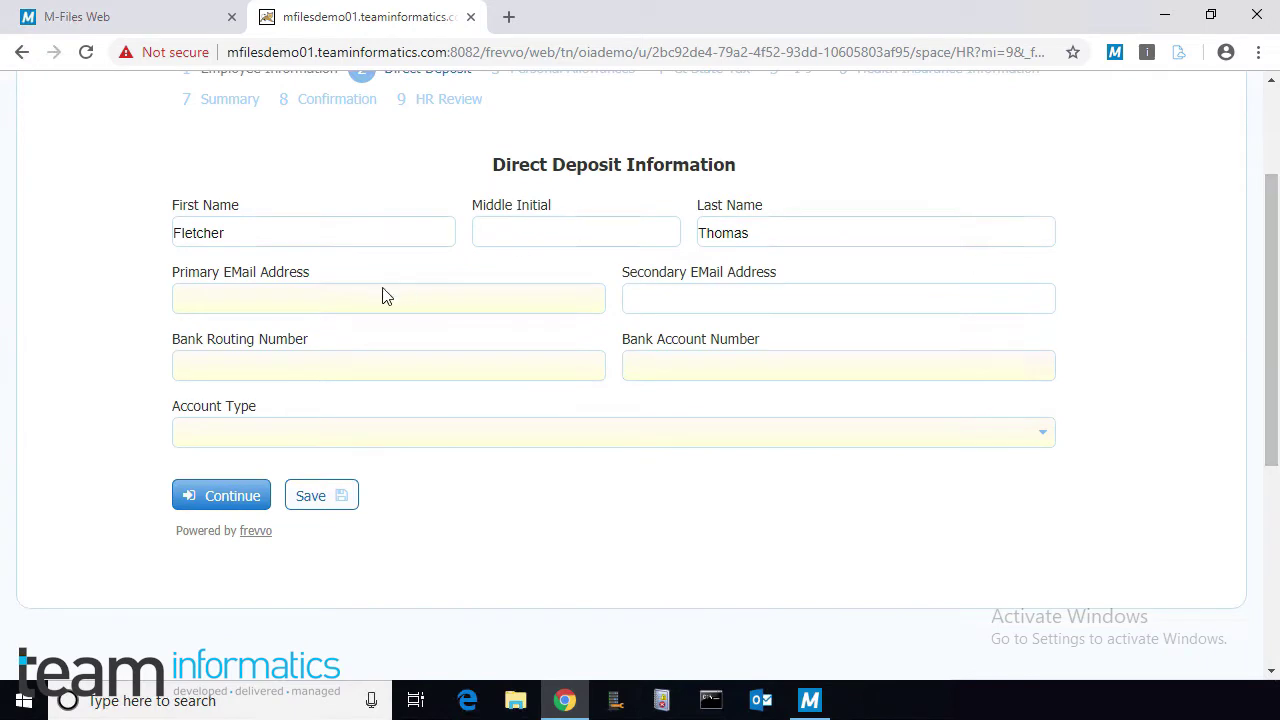
click(356, 296)
key(Tab)
key(Tab)
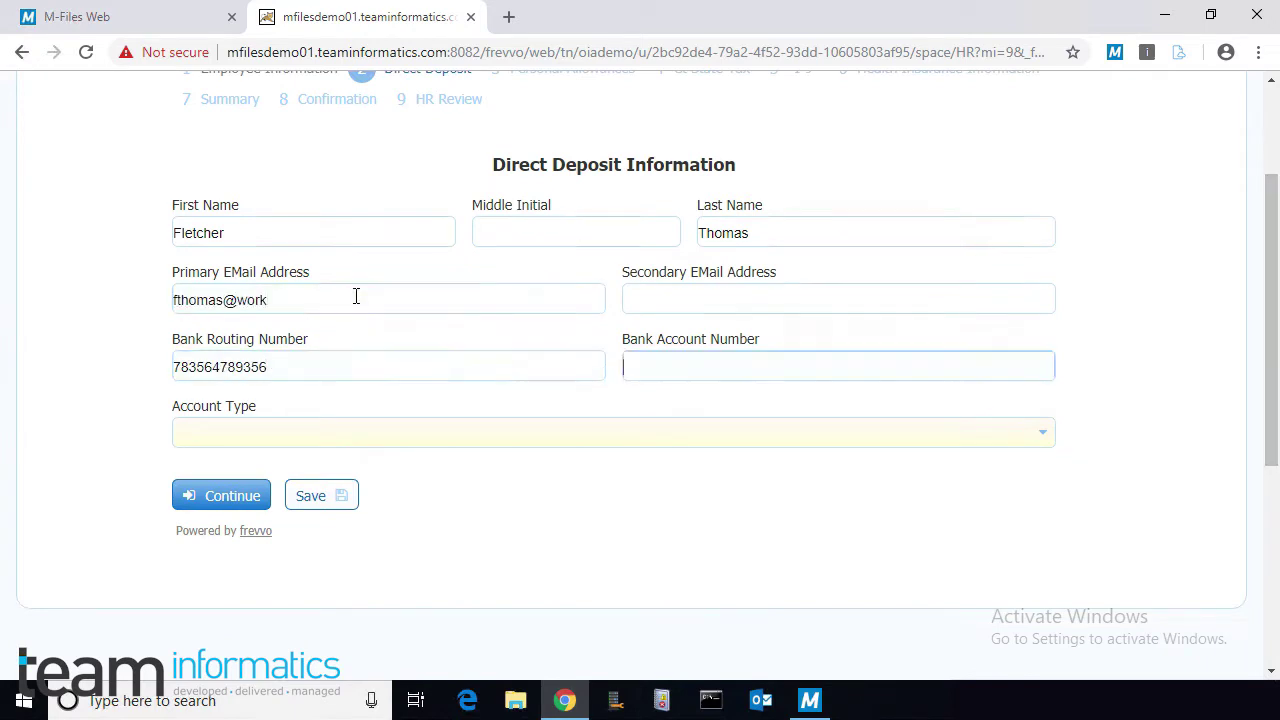
click(1043, 433)
click(214, 494)
click(214, 504)
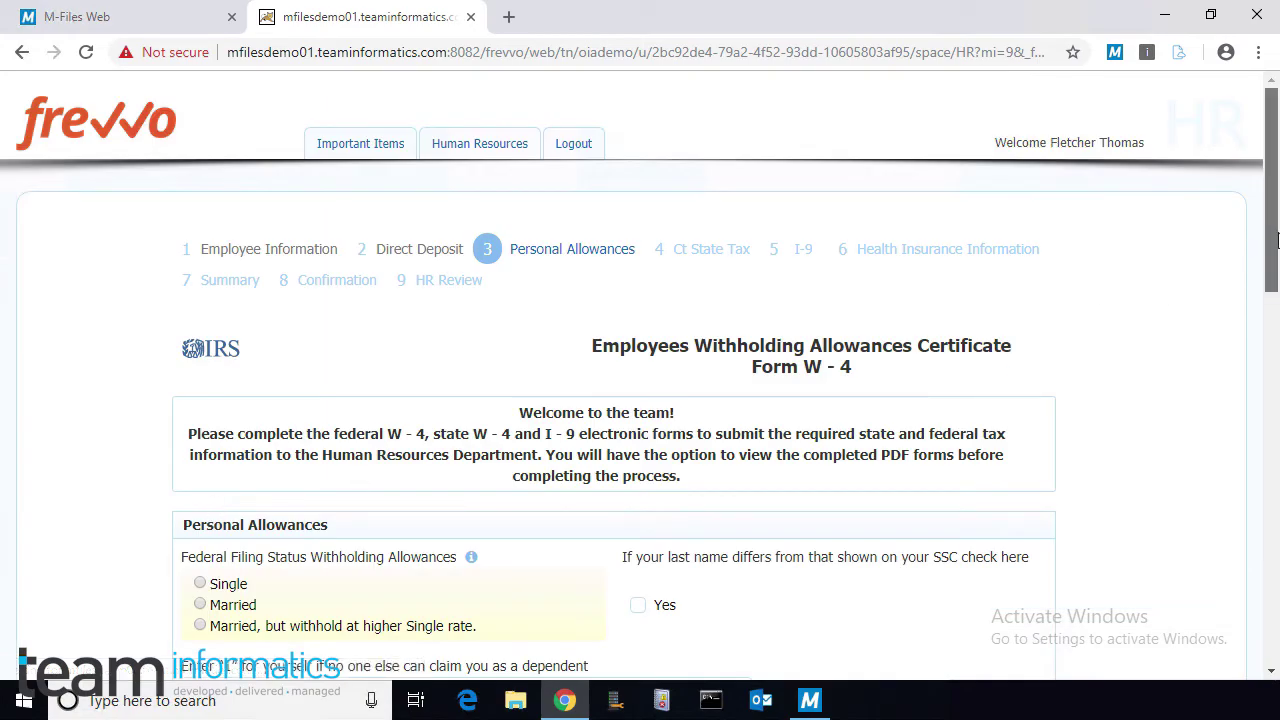
Step: Claim one allowance for yourself and one for single with one job on the W-4
drag(1272, 245, 892, 343)
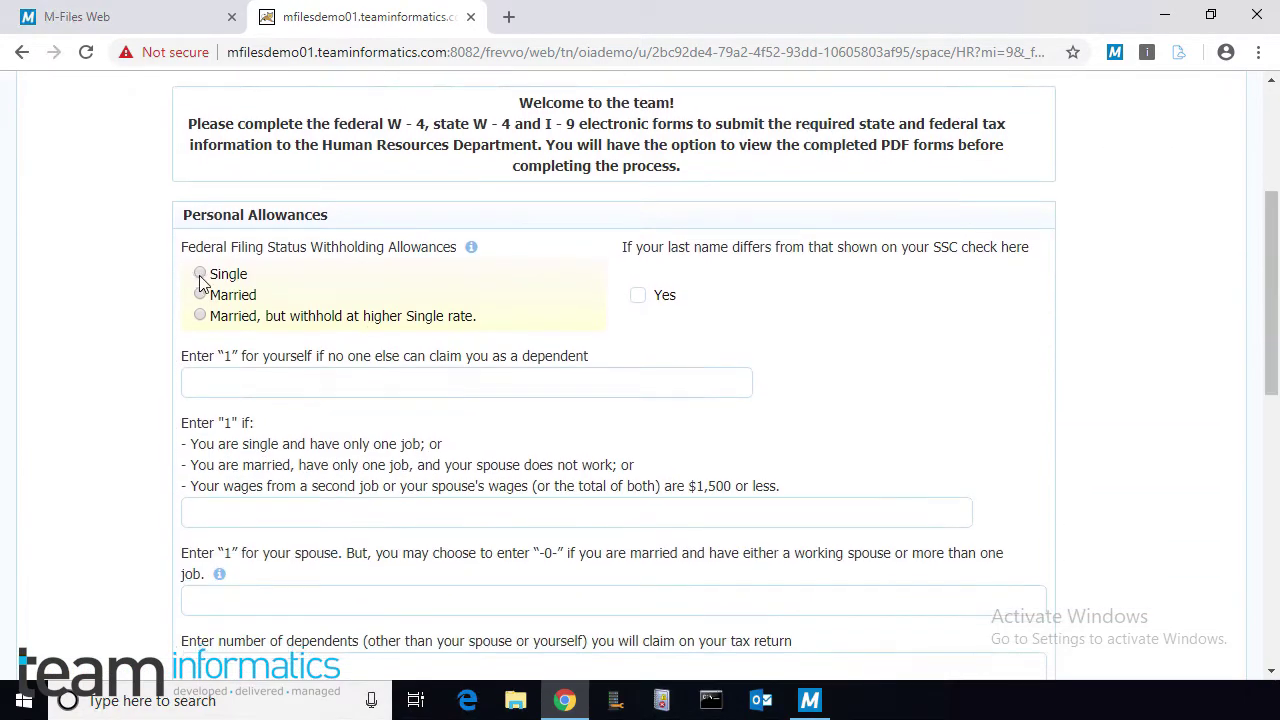
click(212, 381)
text(1)
scroll(323, 308, down, 2)
click(323, 308)
text(1)
scroll(380, 337, down, 4)
scroll(380, 337, up, 4)
scroll(230, 547, down, 6)
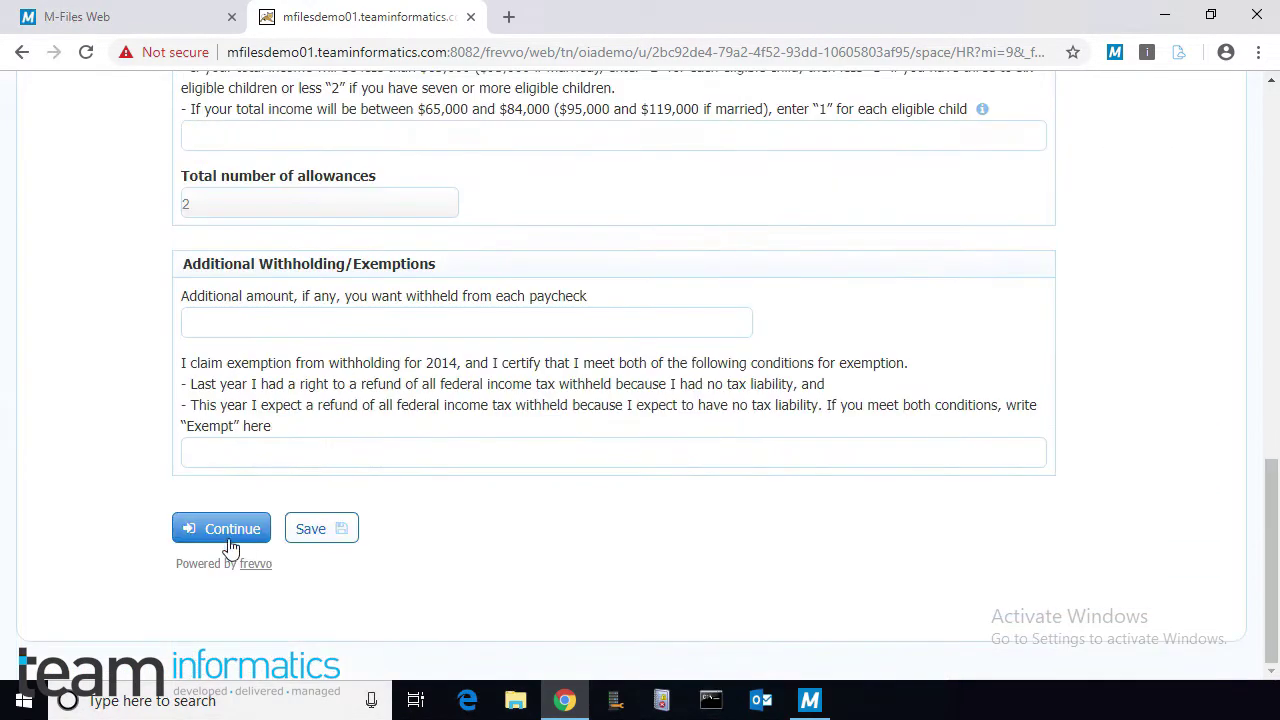
click(230, 540)
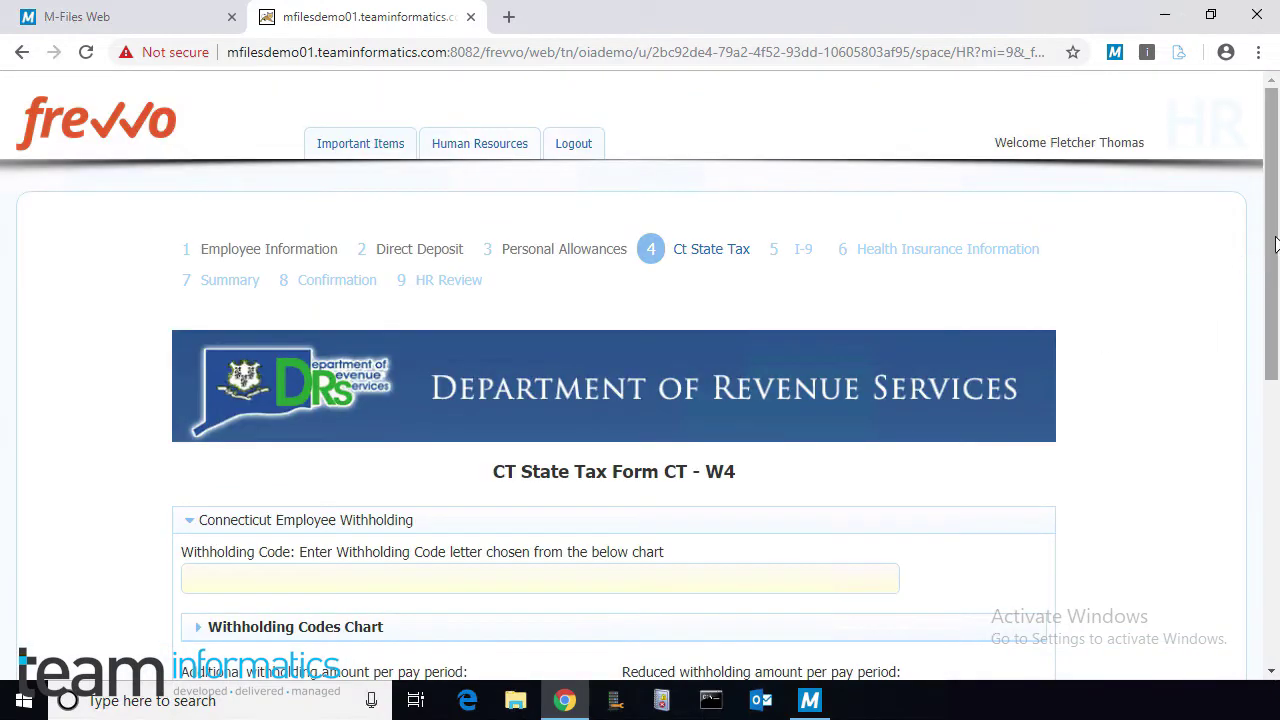
Step: Enter F as the CT W-4 withholding code
drag(1272, 278, 1255, 360)
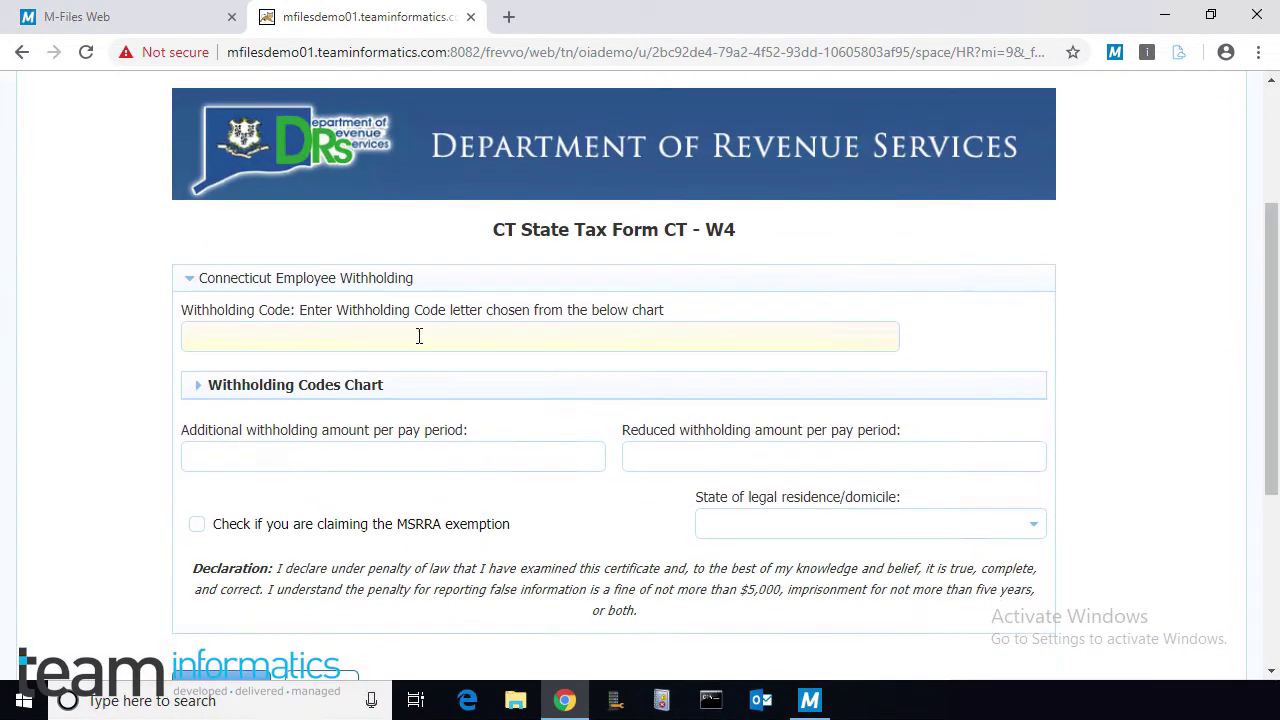
click(196, 388)
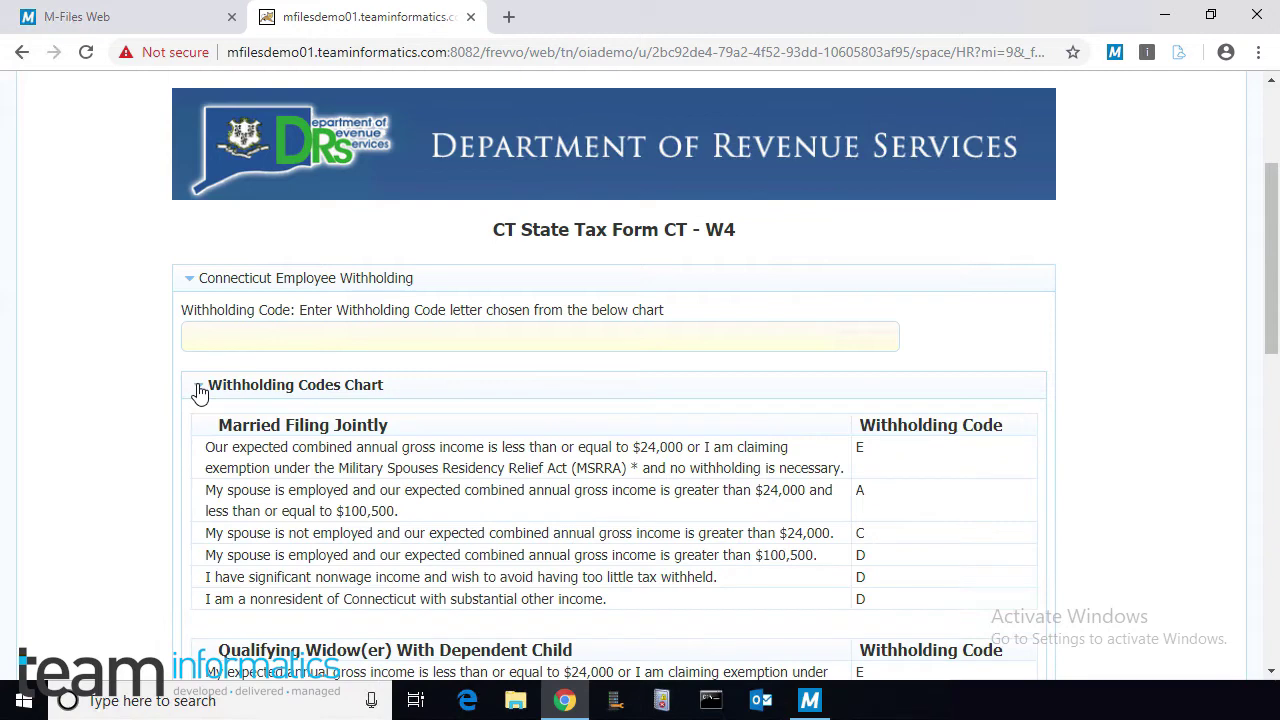
click(199, 392)
click(243, 337)
text(F)
scroll(167, 467, down, 1)
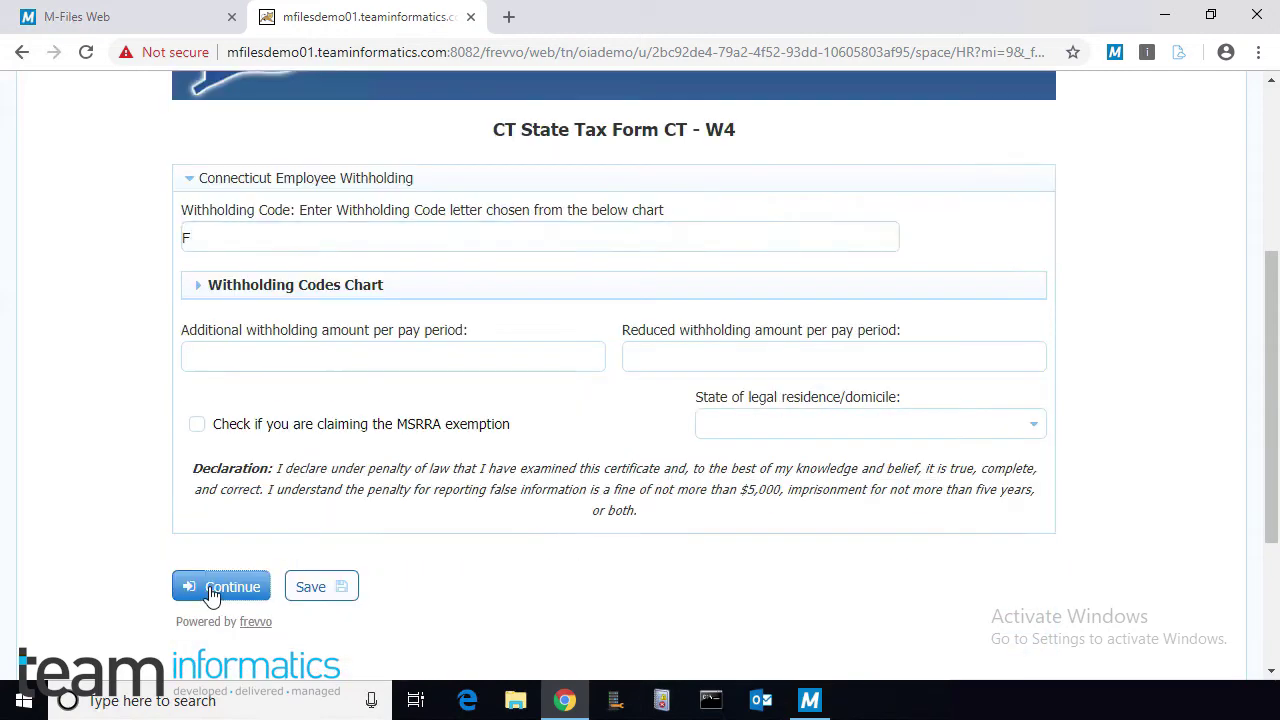
click(221, 587)
Step: Pass the I-9 step, request employee-only health insurance, and sign the form
scroll(1216, 210, down, 5)
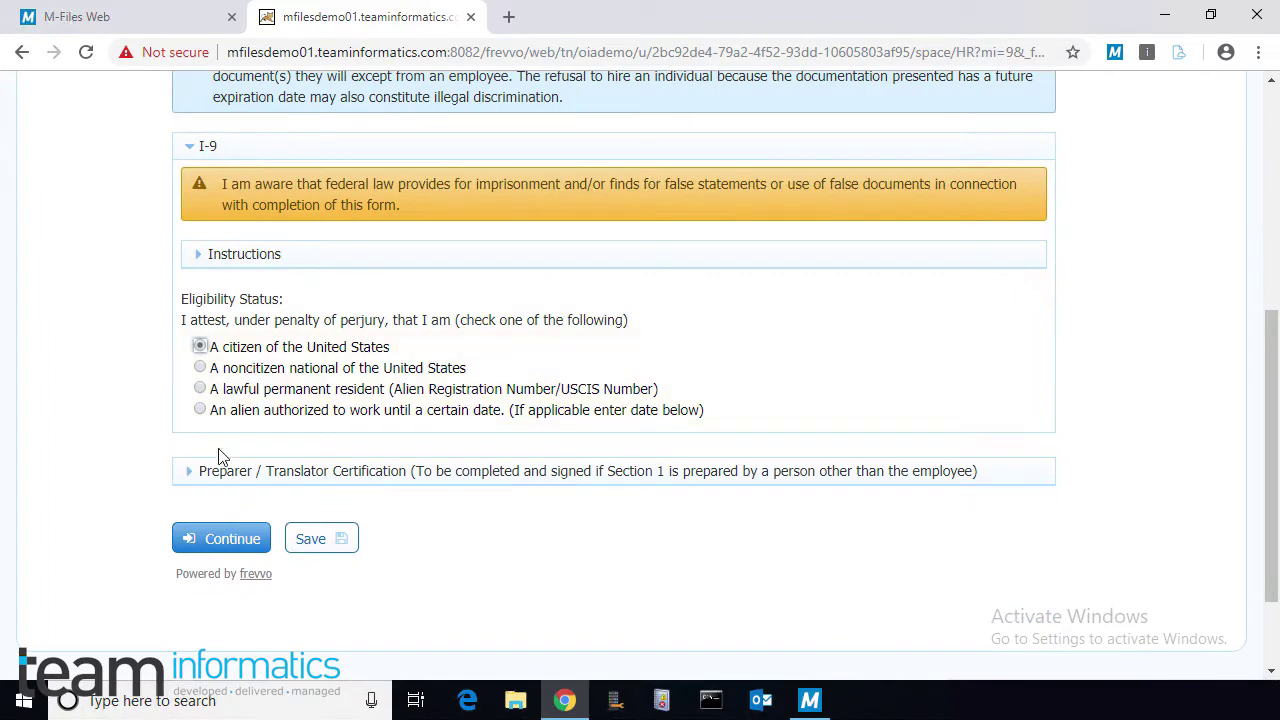
click(213, 548)
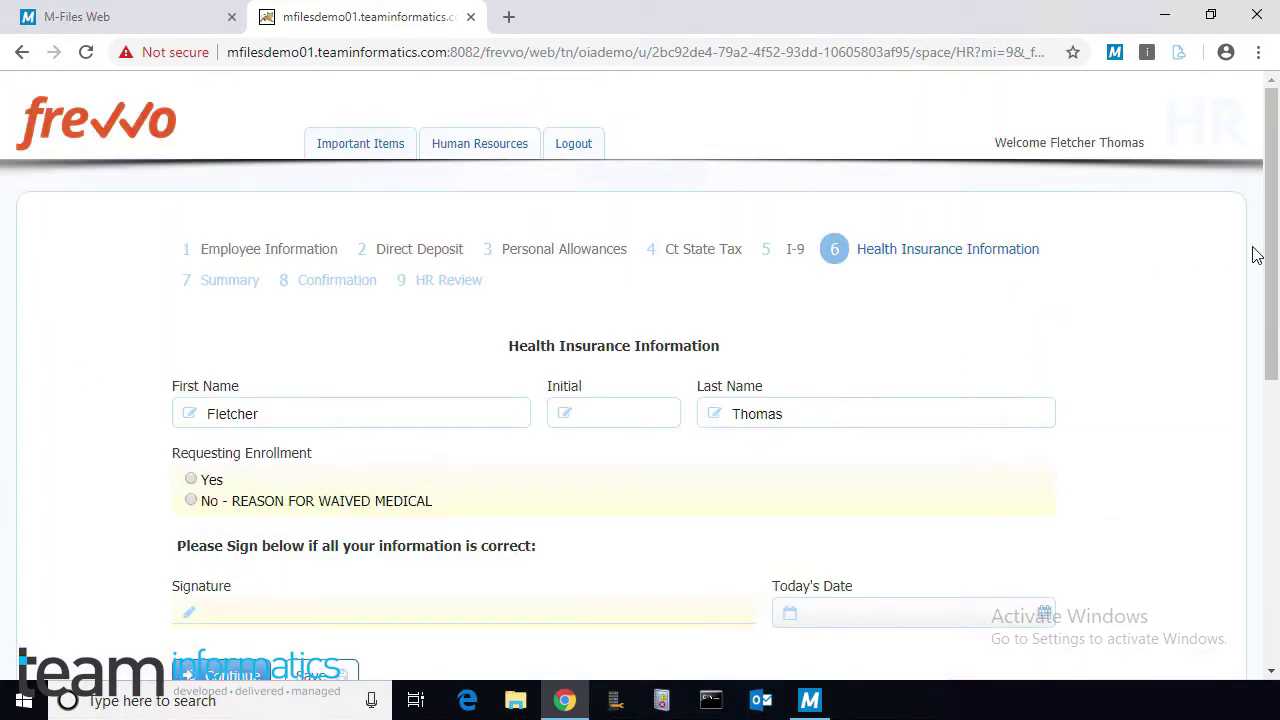
scroll(1257, 255, down, 2)
click(191, 276)
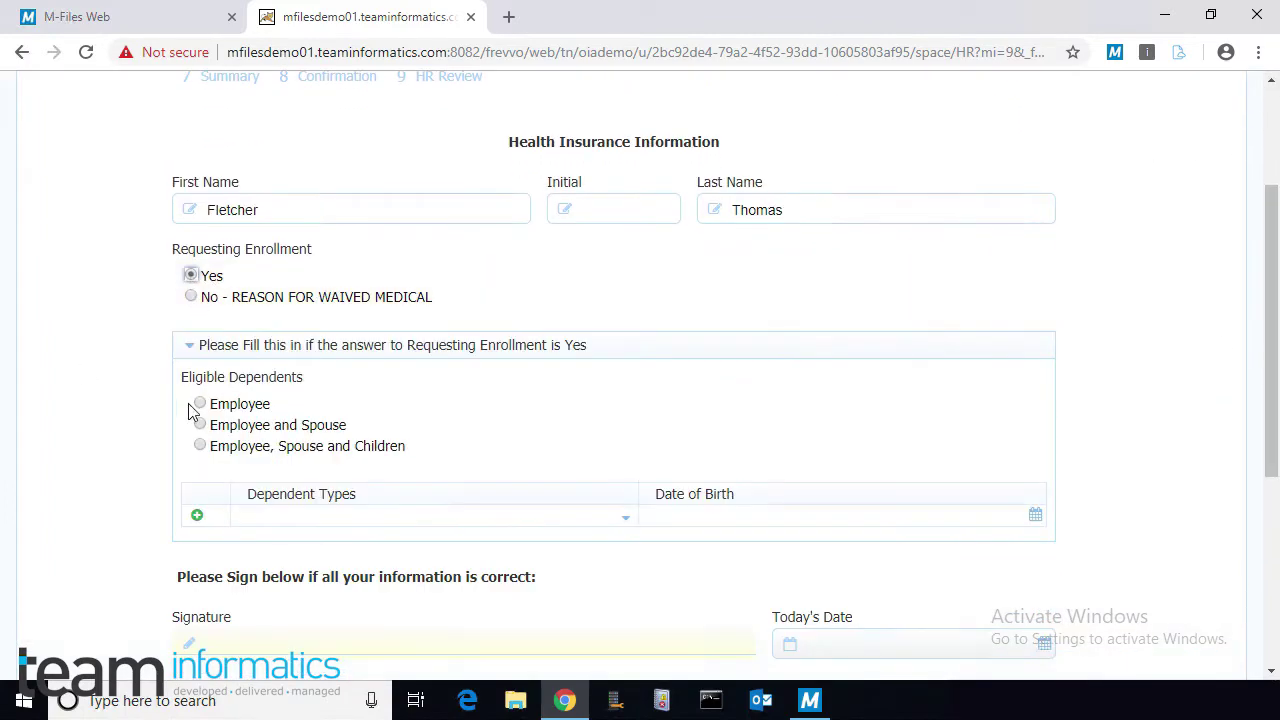
click(199, 404)
scroll(197, 420, down, 2)
click(197, 443)
mouse_move(567, 223)
mouse_down()
mouse_move(564, 245)
mouse_move(951, 271)
mouse_up()
click(993, 365)
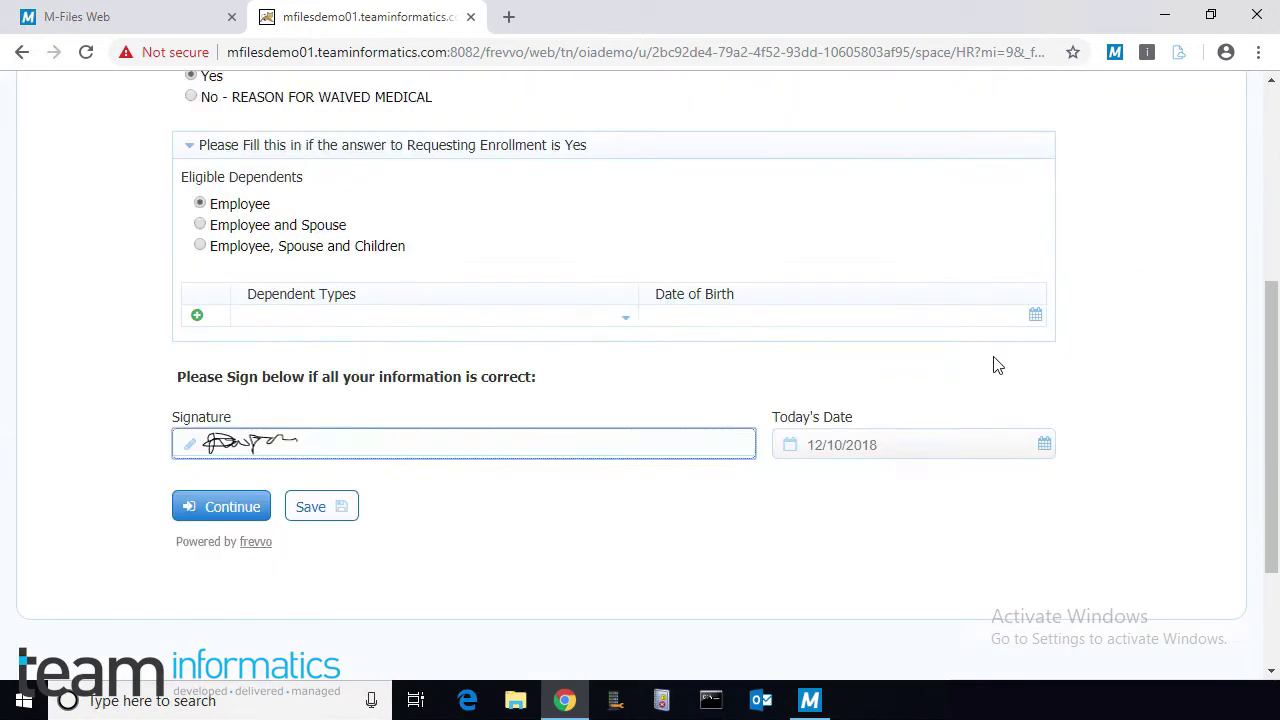
click(212, 512)
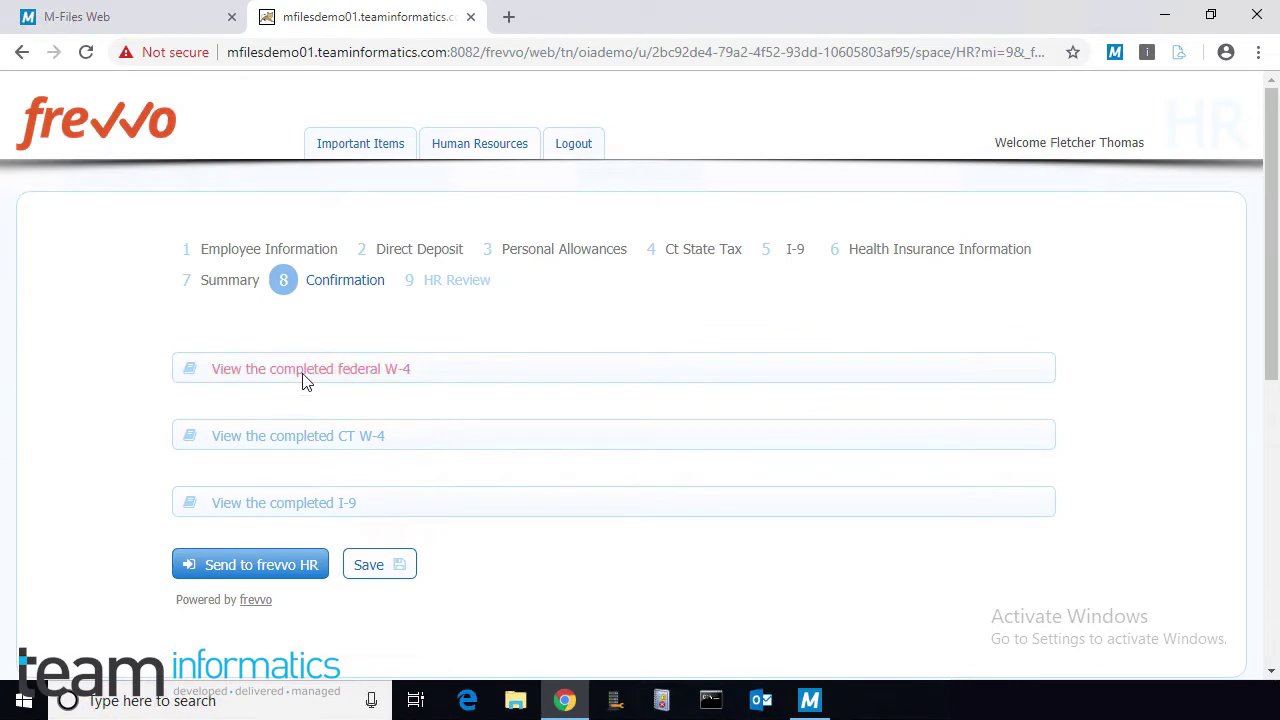
Step: Review the generated W-4, CT W-4 and I-9 PDFs
scroll(320, 350, down, 1)
click(340, 282)
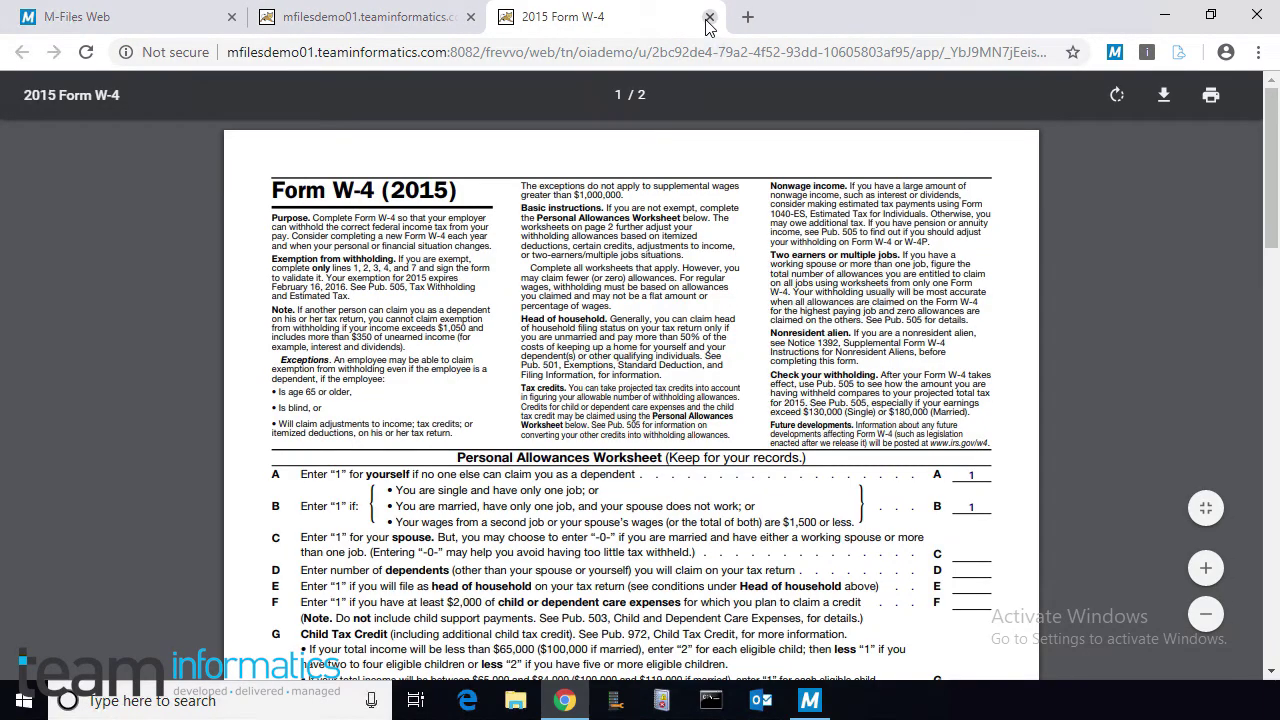
click(709, 17)
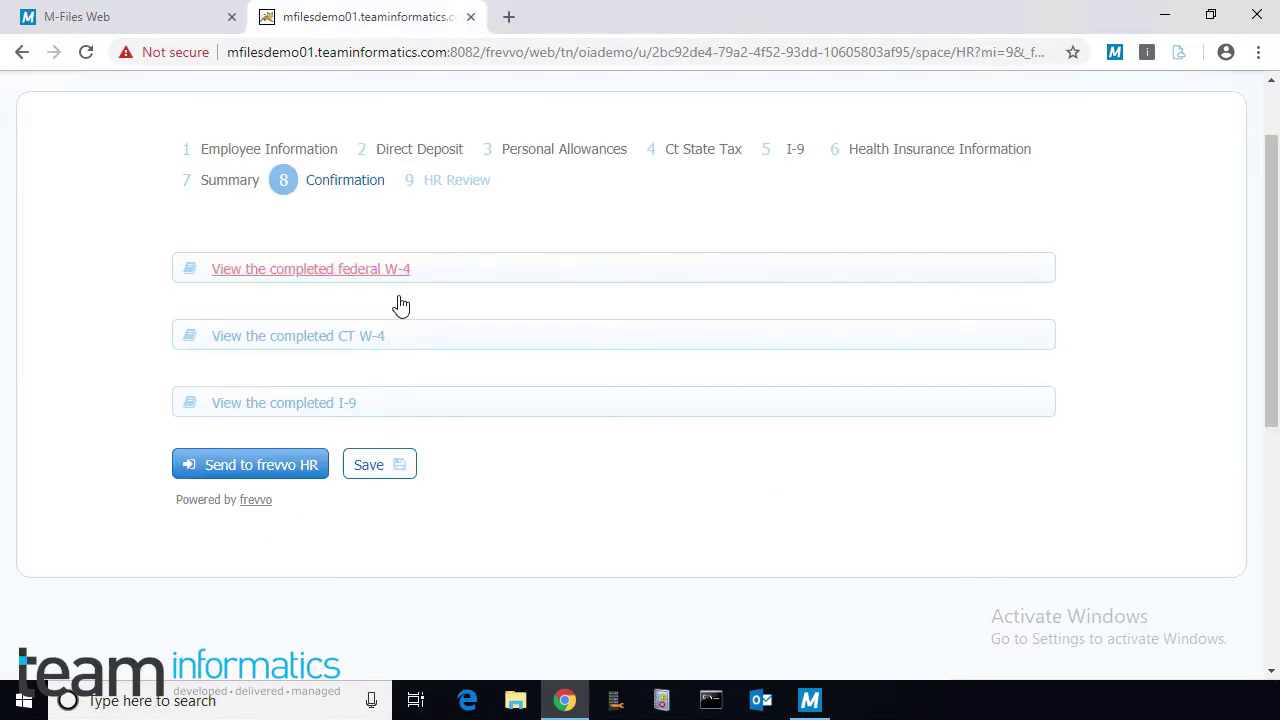
click(348, 336)
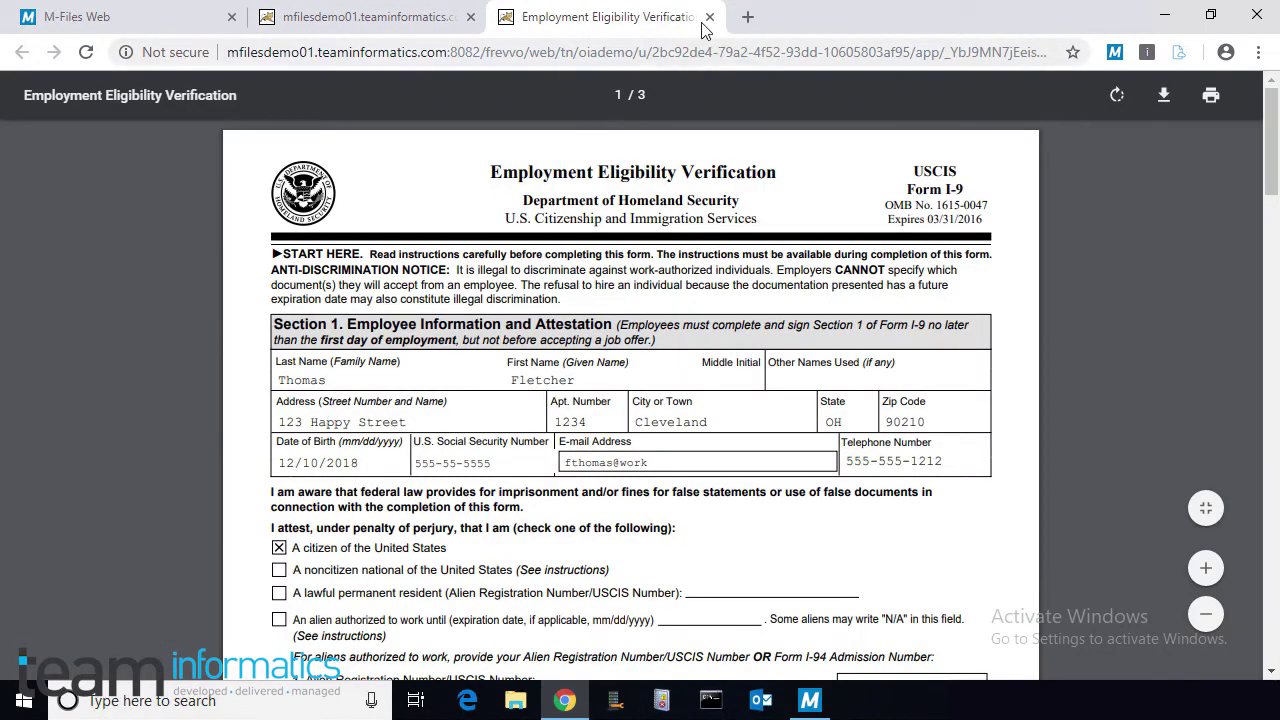
click(709, 17)
Step: Send the form to HR, confirm the Non Compete and No Disclosure agreements, sign, and submit
click(272, 471)
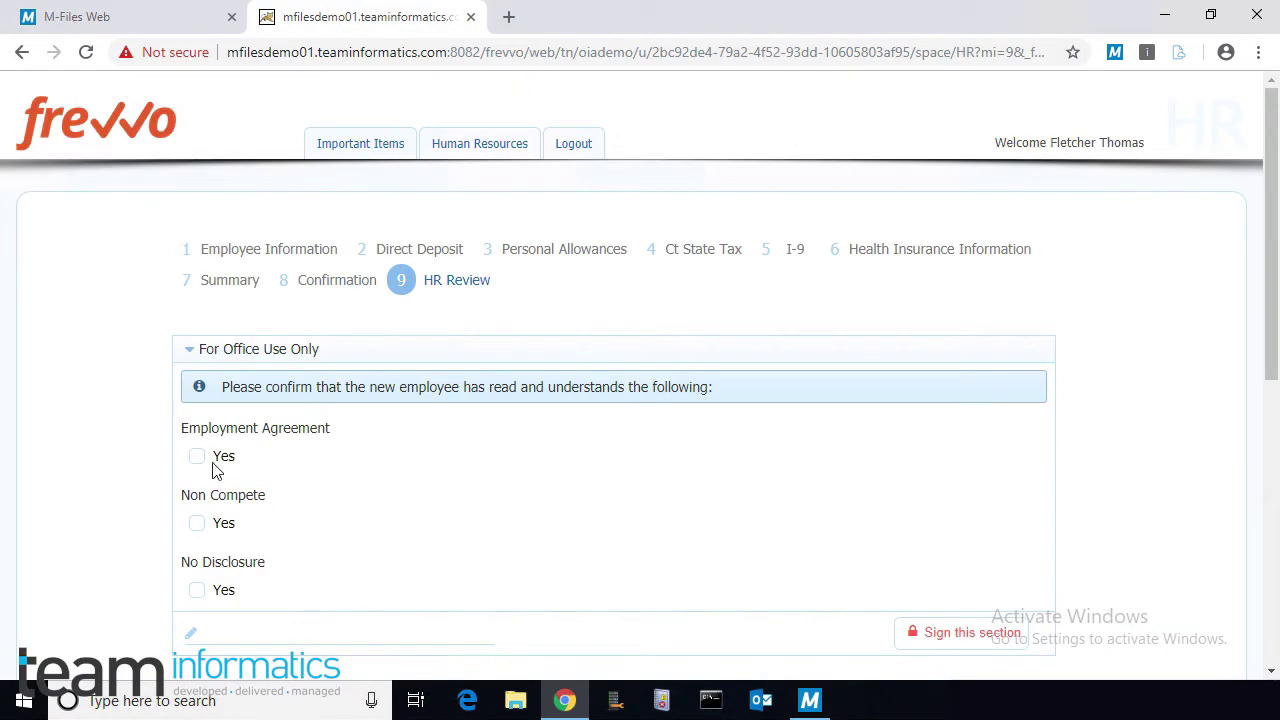
click(197, 523)
click(197, 590)
click(946, 638)
scroll(870, 634, down, 2)
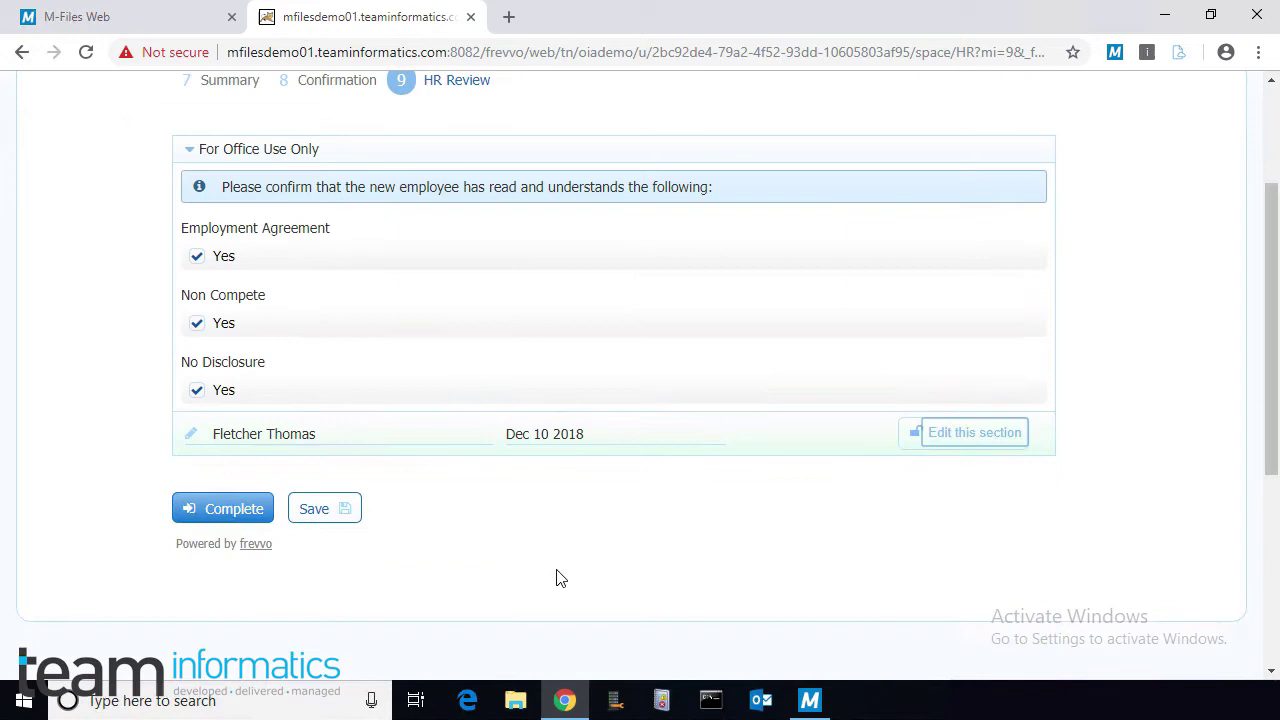
click(227, 512)
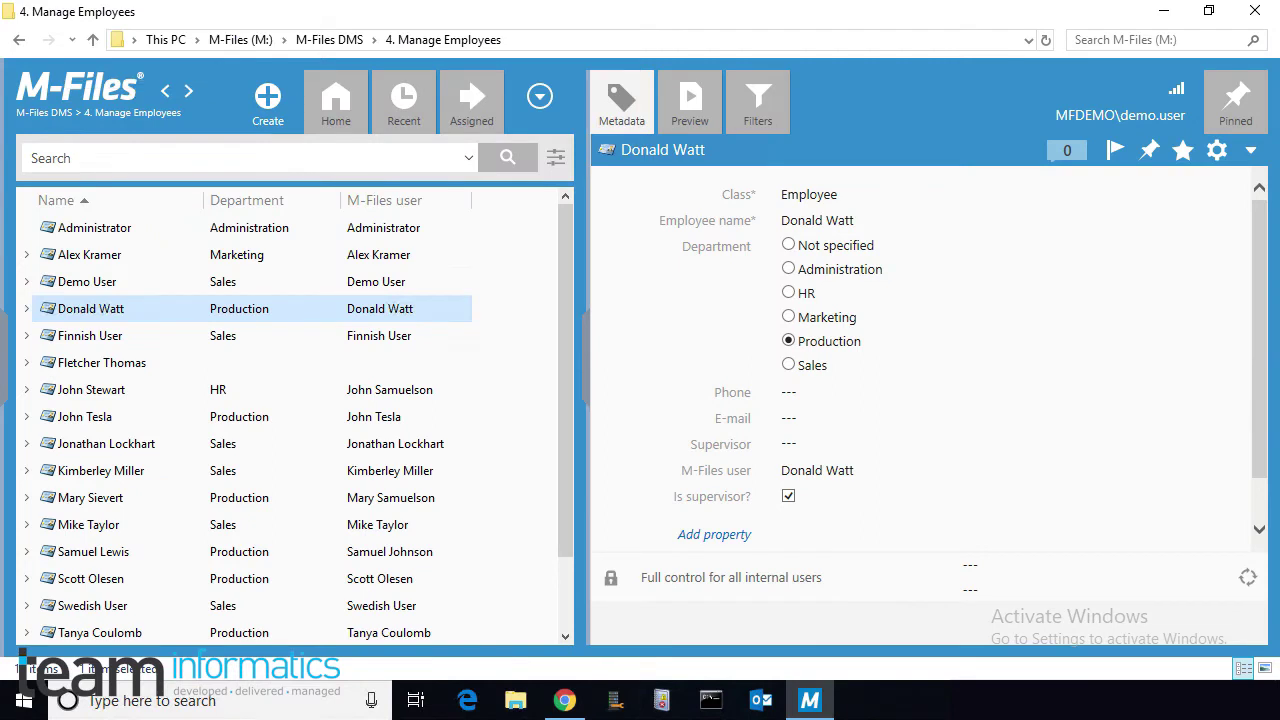
Step: Select the new employee and expand his Documents down to Employee On Boarding
click(121, 366)
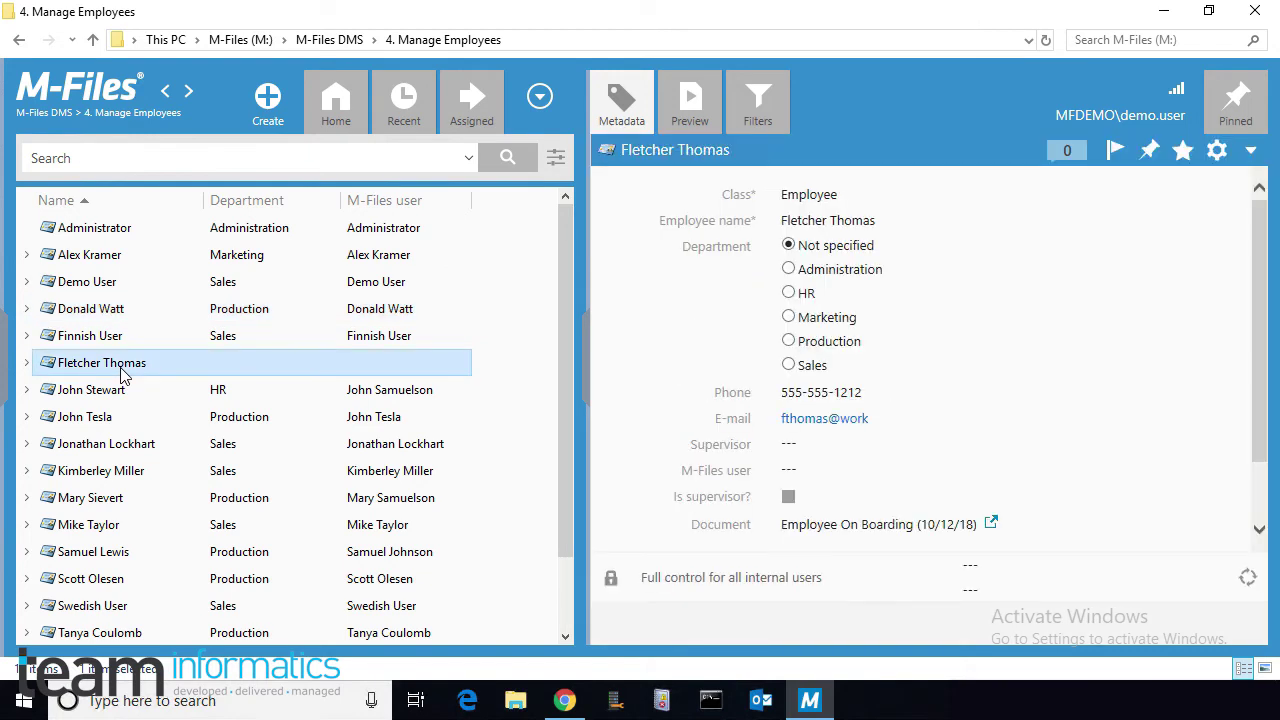
click(27, 366)
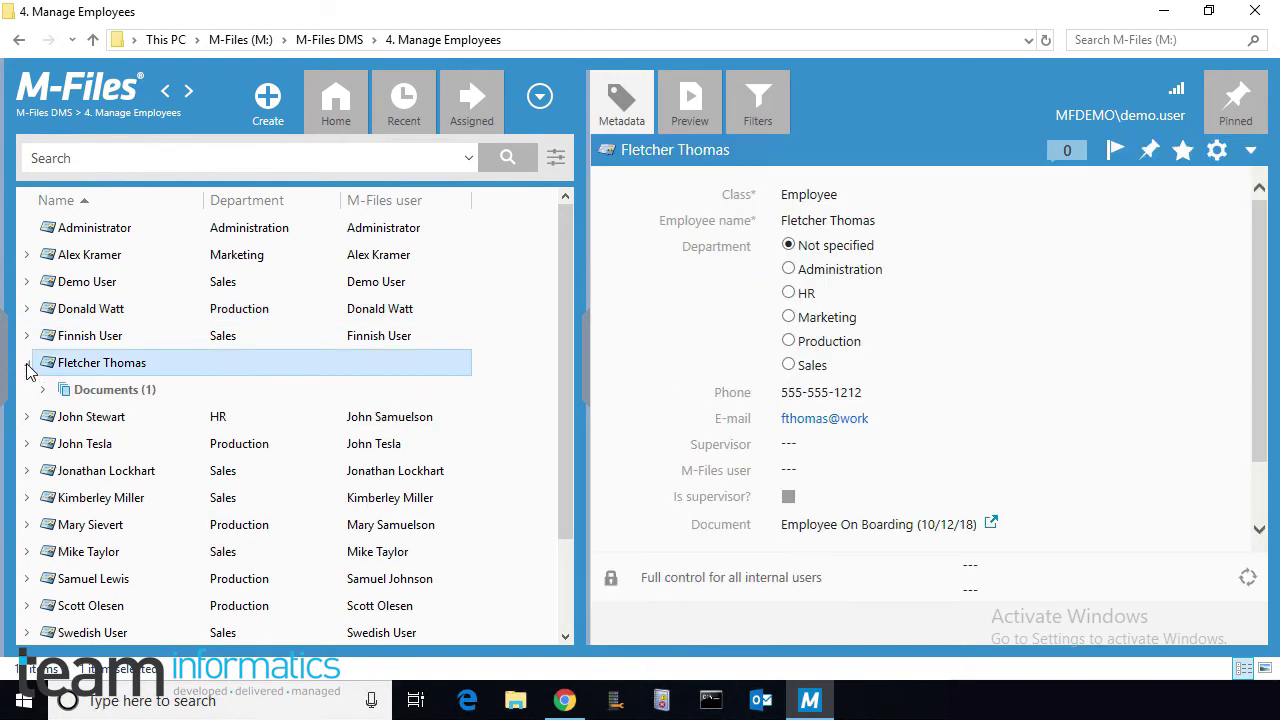
click(43, 390)
click(59, 418)
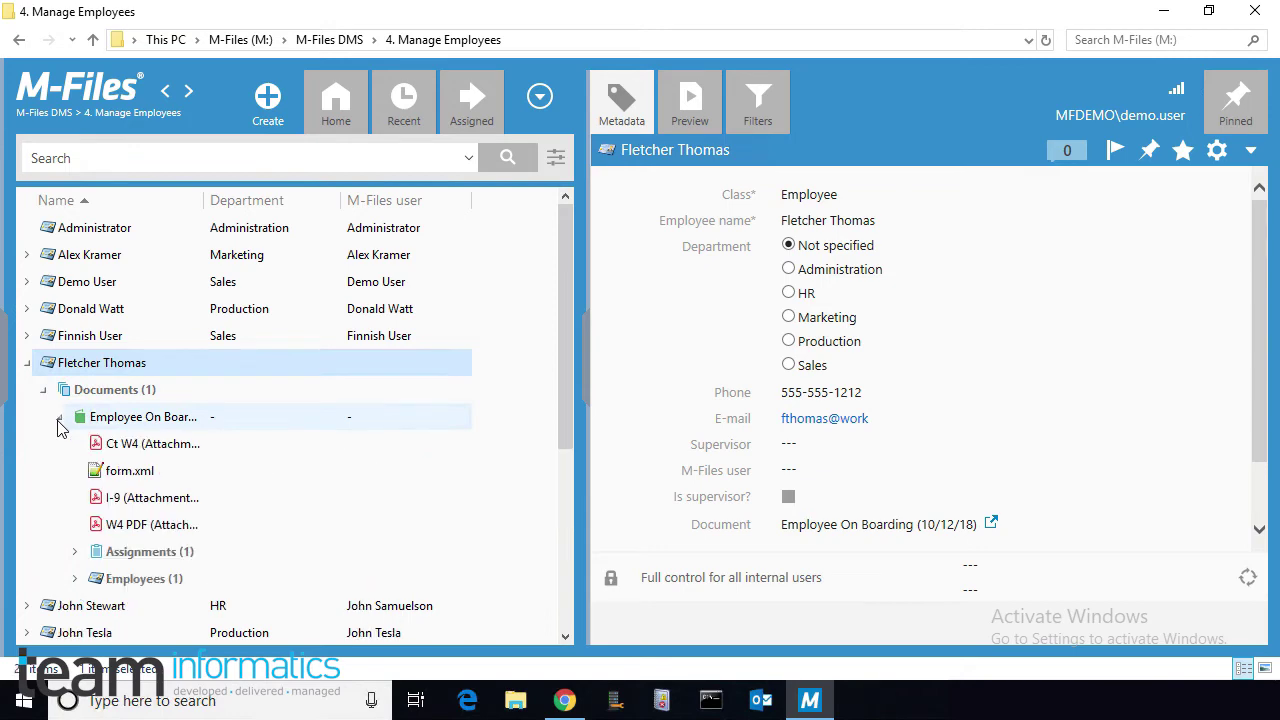
Step: Preview the CT W4, I-9 and W4 PDFs and the form.xml data
click(128, 446)
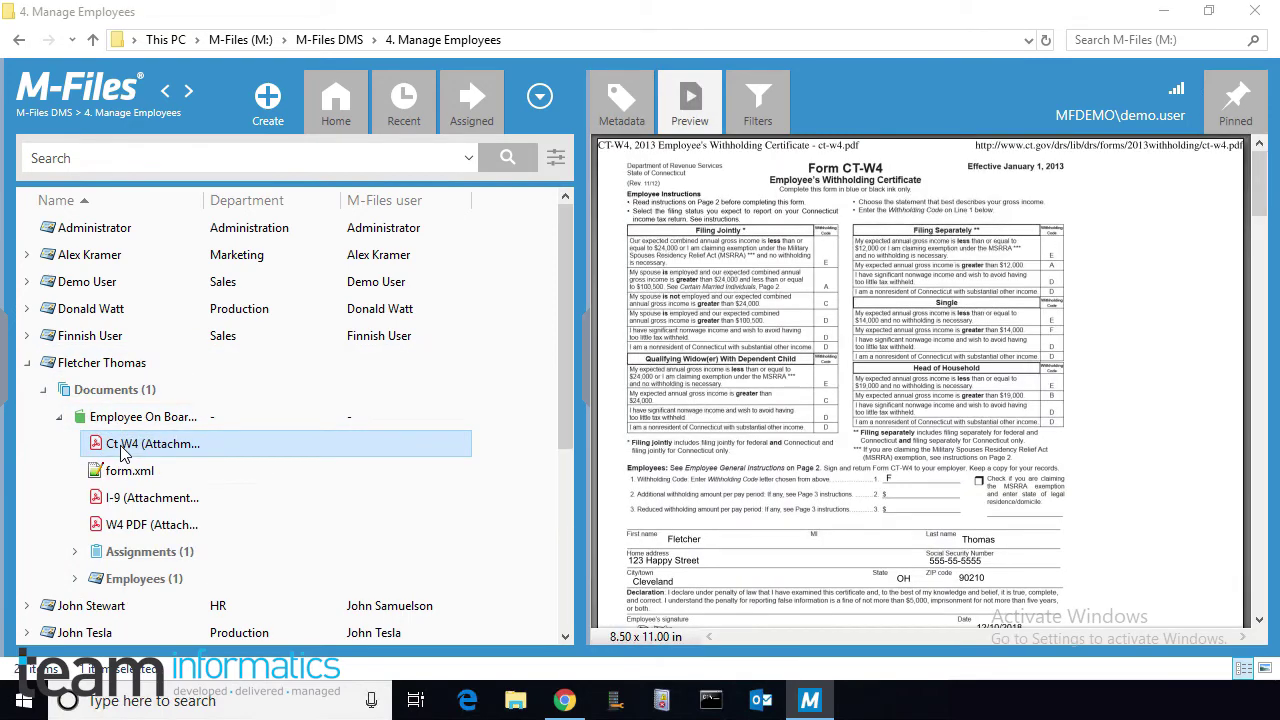
click(125, 499)
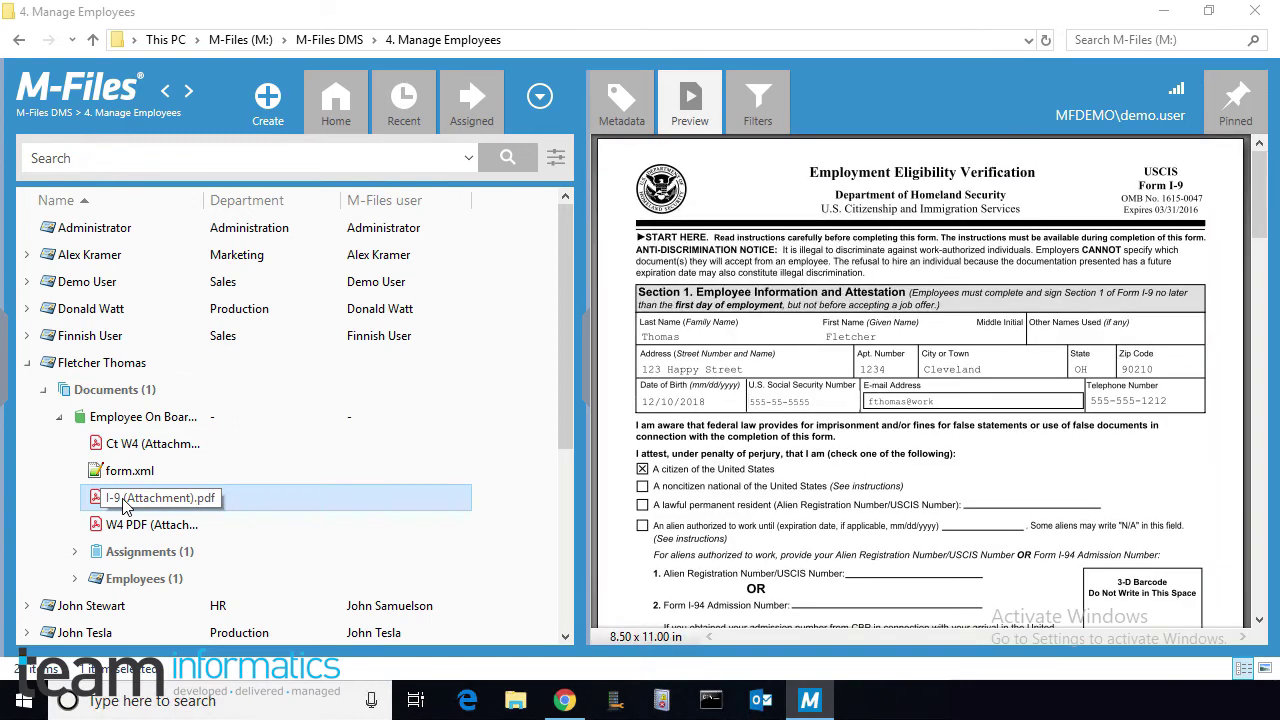
click(123, 527)
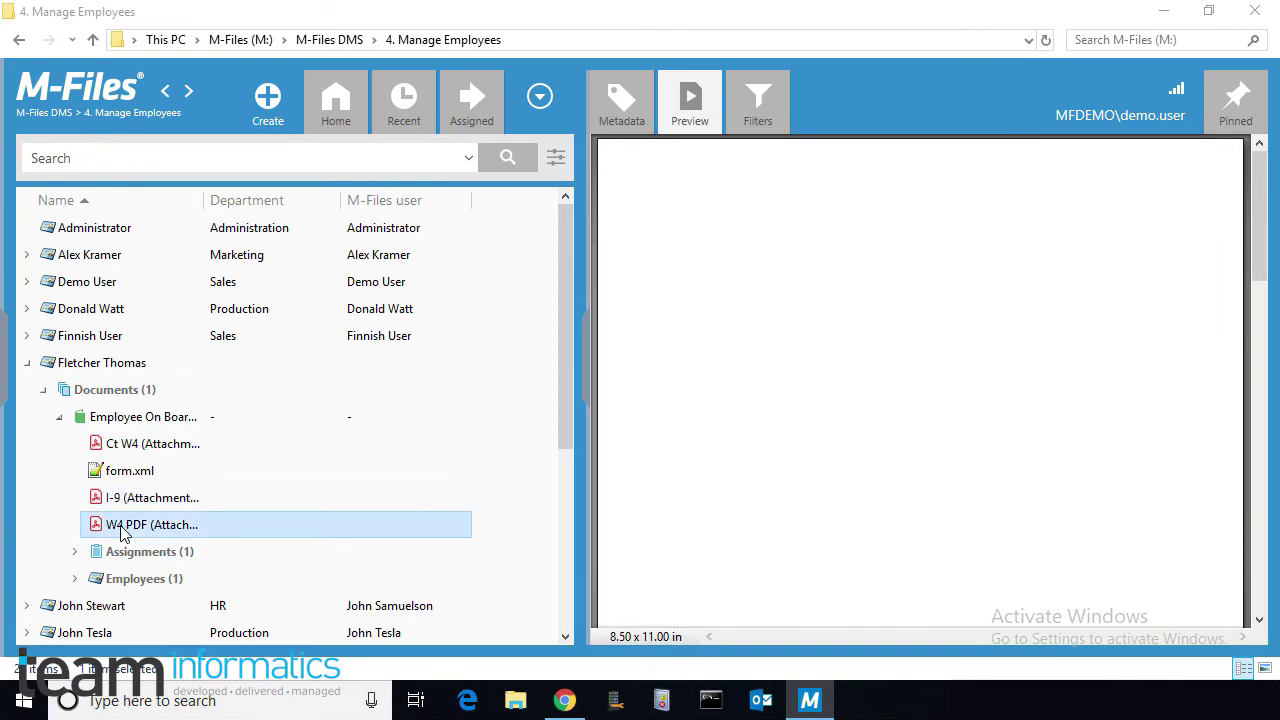
click(103, 474)
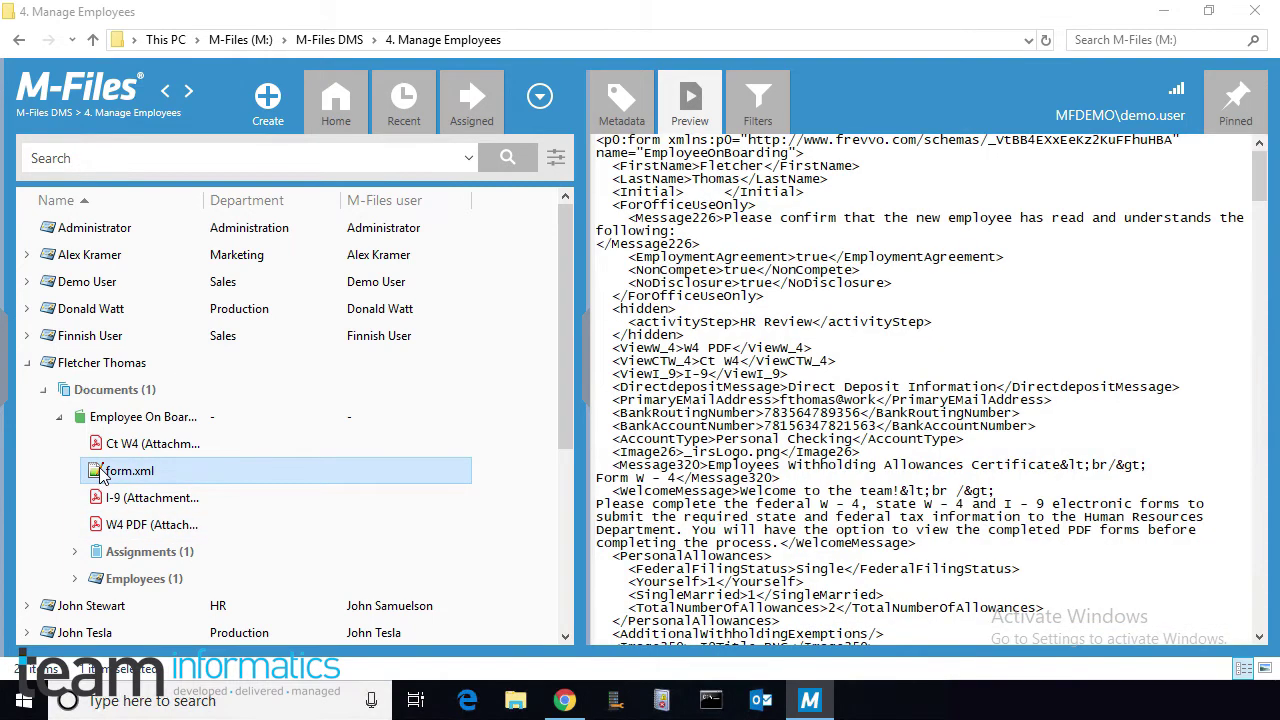